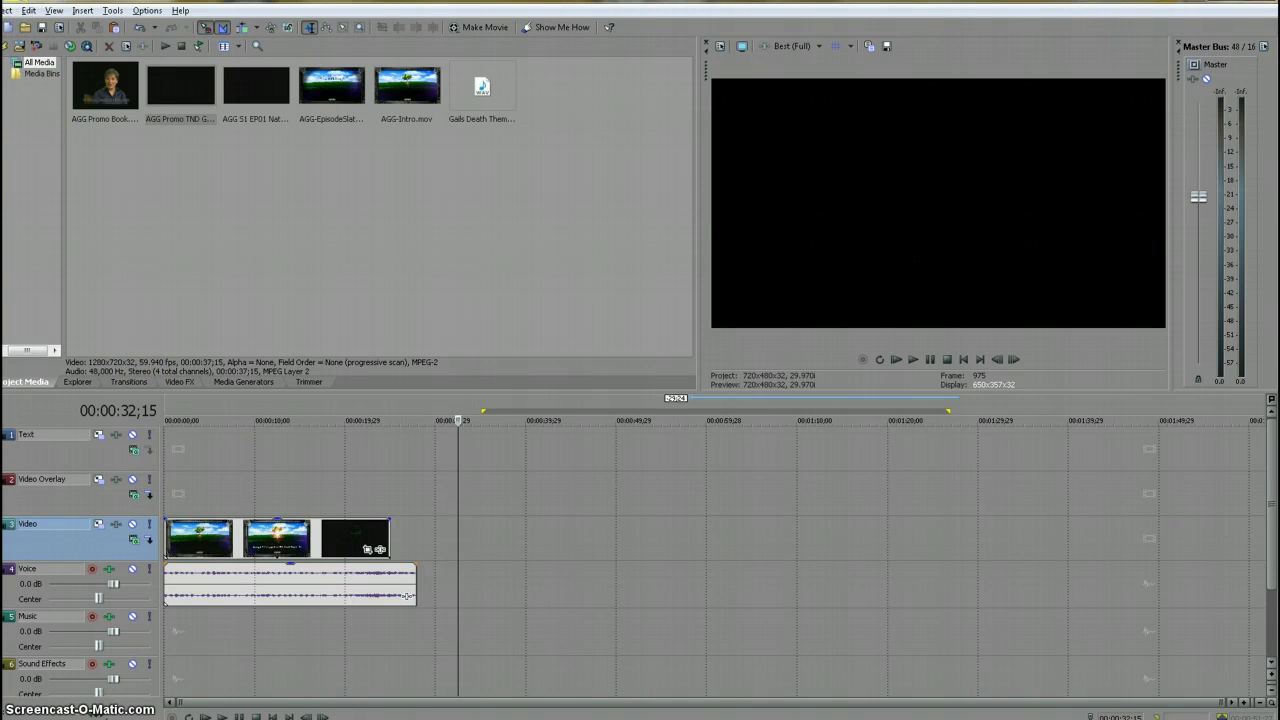
# Step: Maximize the Movie Studio Platinum editor window to fill the screen
pyautogui.doubleClick(103, 5)
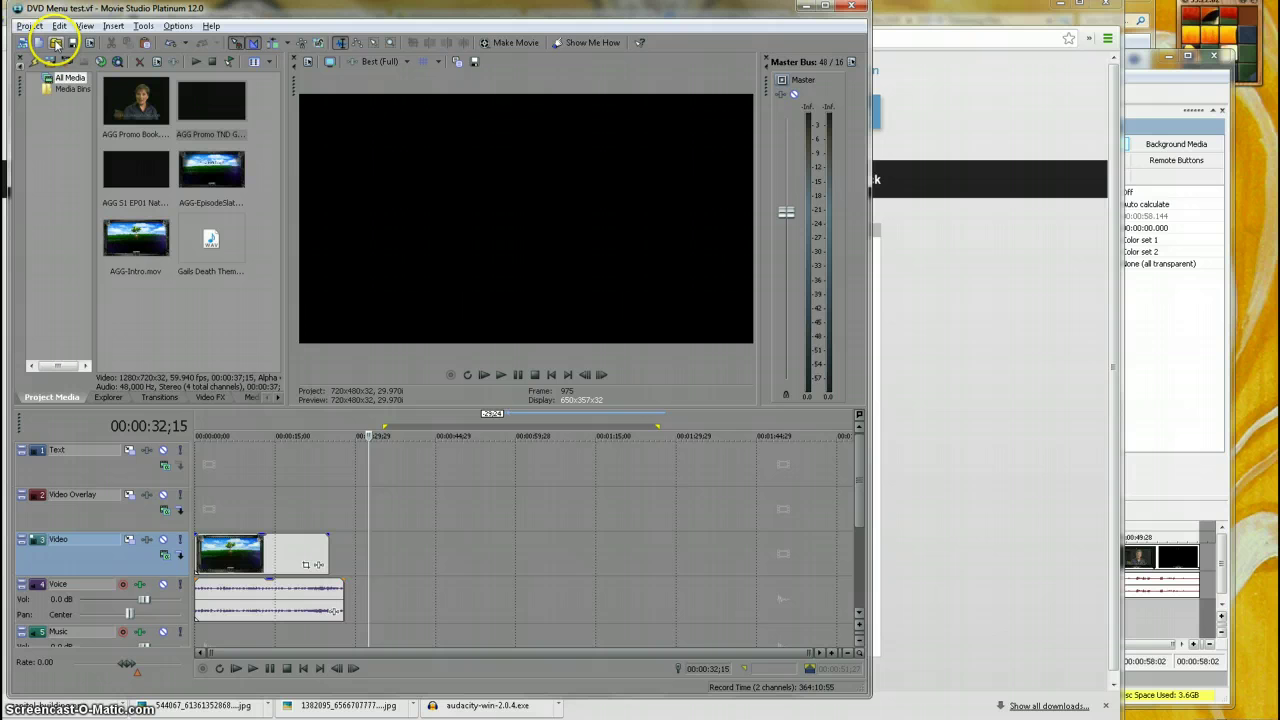
pyautogui.moveTo(862, 690)
pyautogui.mouseDown()
pyautogui.moveTo(943, 700)
pyautogui.moveTo(862, 690)
pyautogui.mouseUp()
pyautogui.press('super+Up')
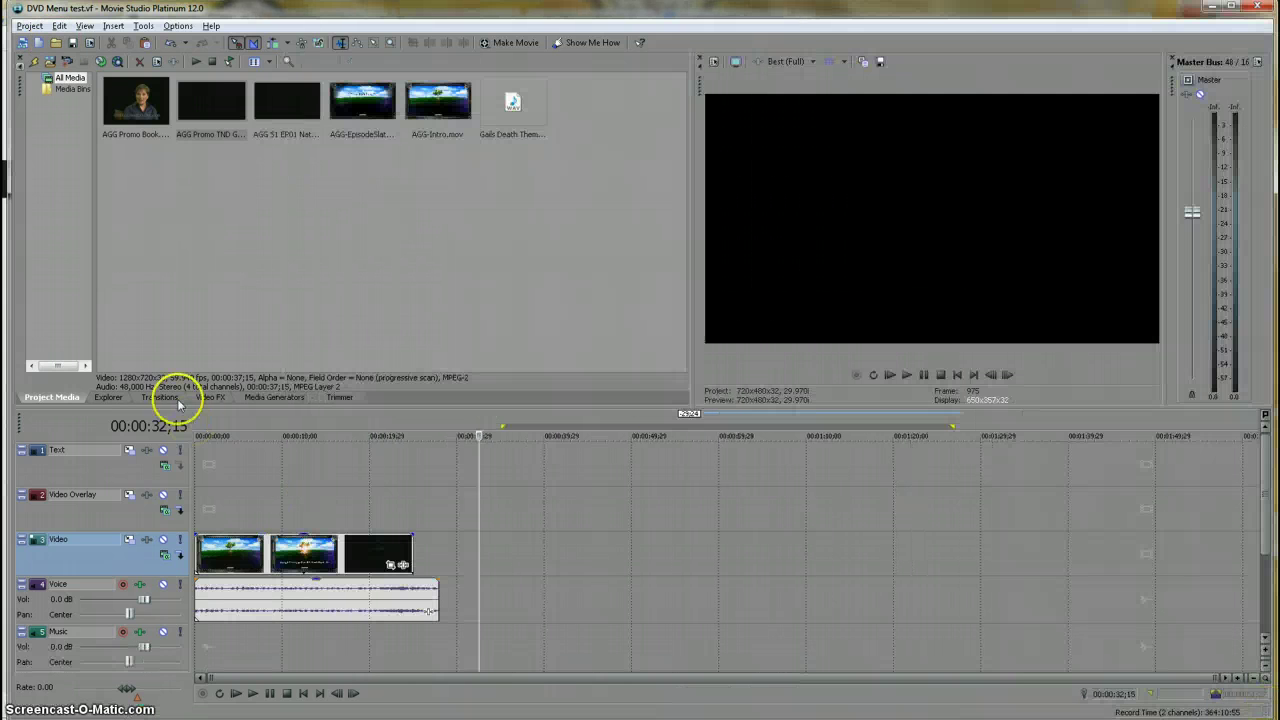
# Step: Render the project audio to DVD Menu test.ac3 with the Dolby Digital AC-3 Studio Stereo DVD template
pyautogui.click(25, 28)
pyautogui.click(46, 137)
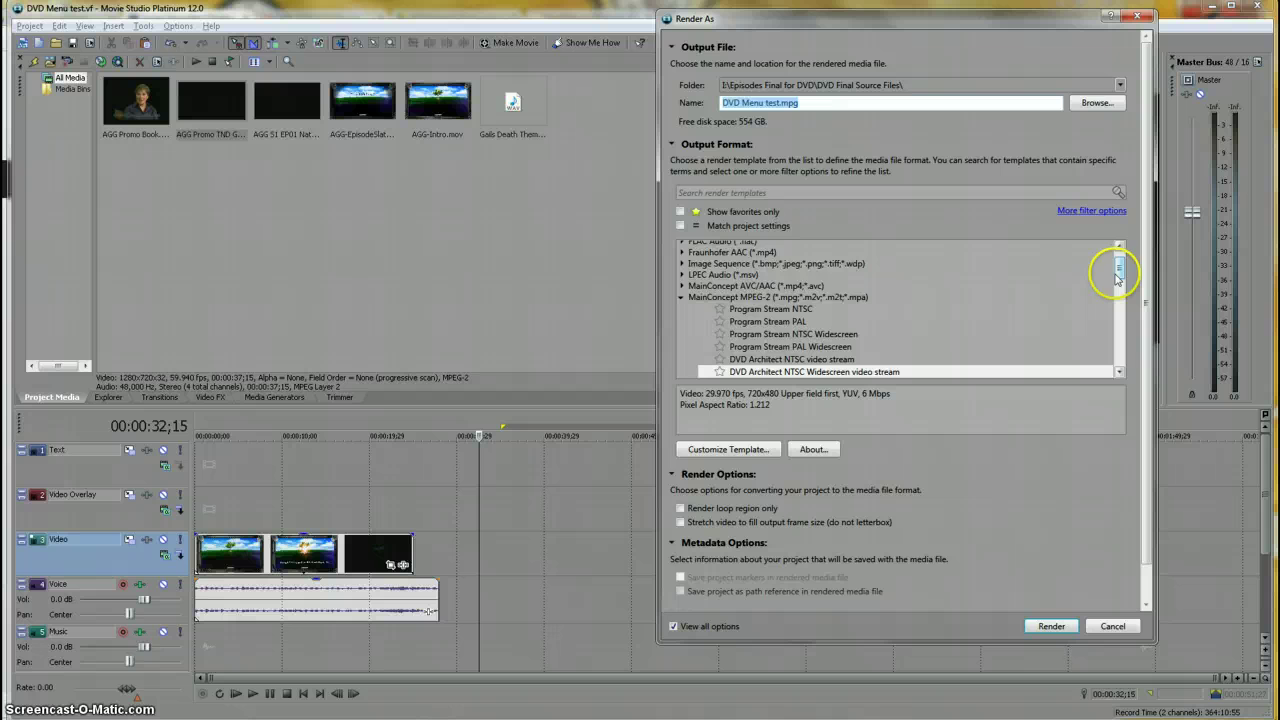
pyautogui.moveTo(1116, 278); pyautogui.dragTo(1119, 260)
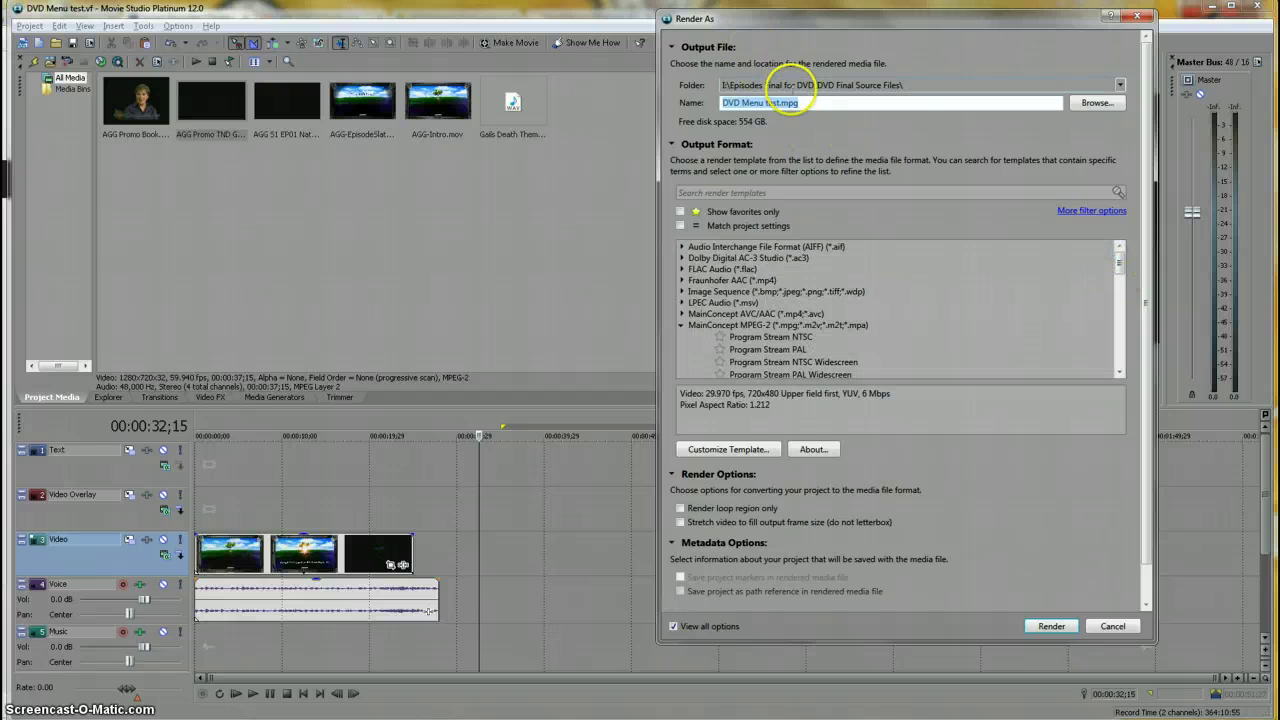
pyautogui.click(846, 87)
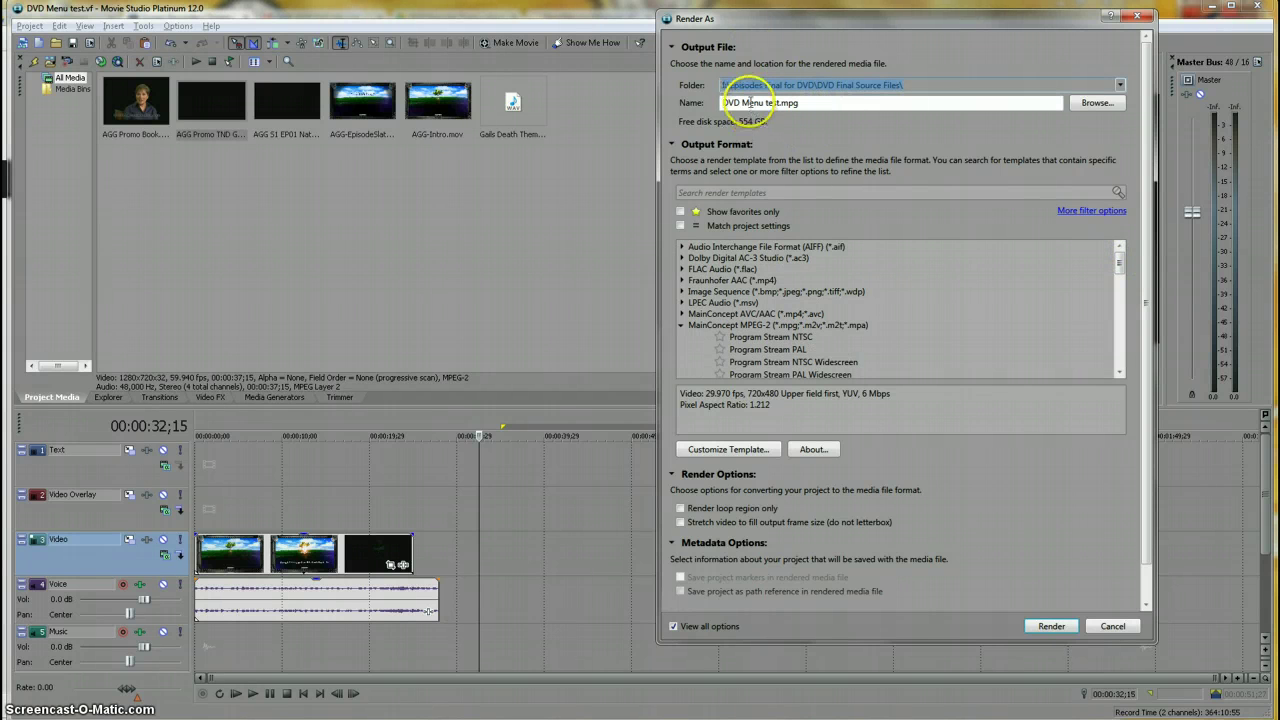
pyautogui.click(752, 102)
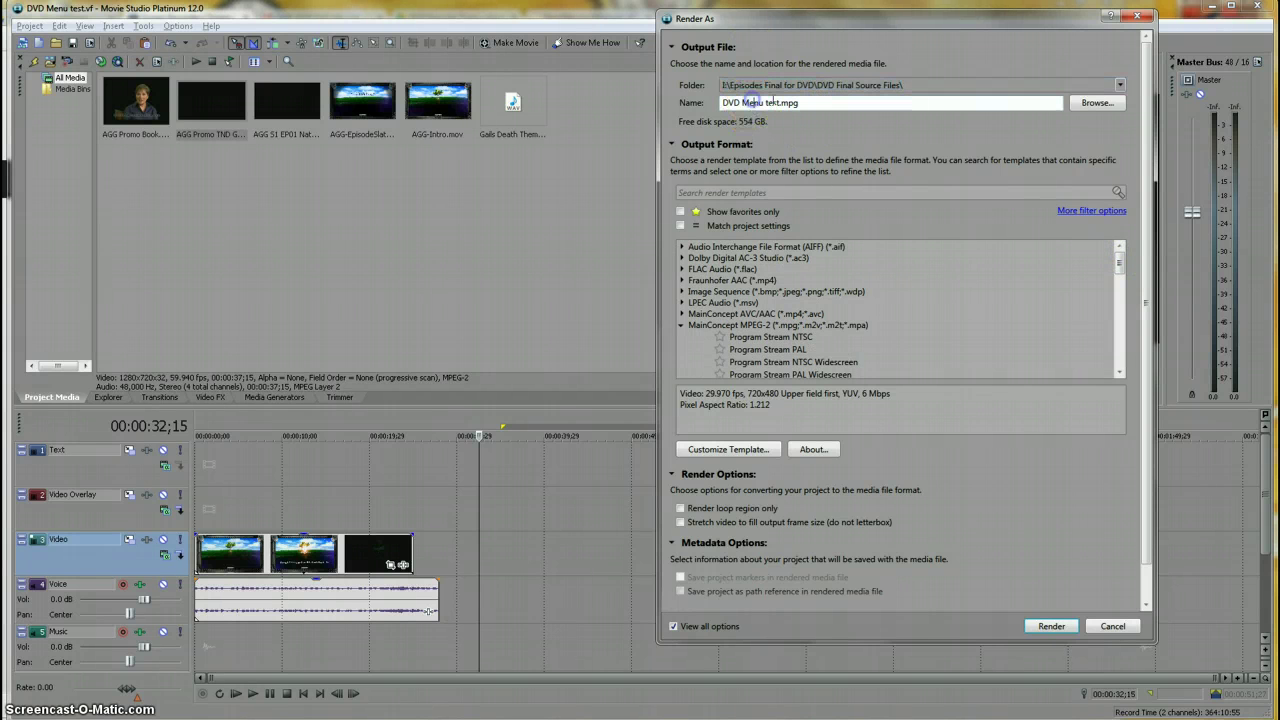
pyautogui.click(682, 259)
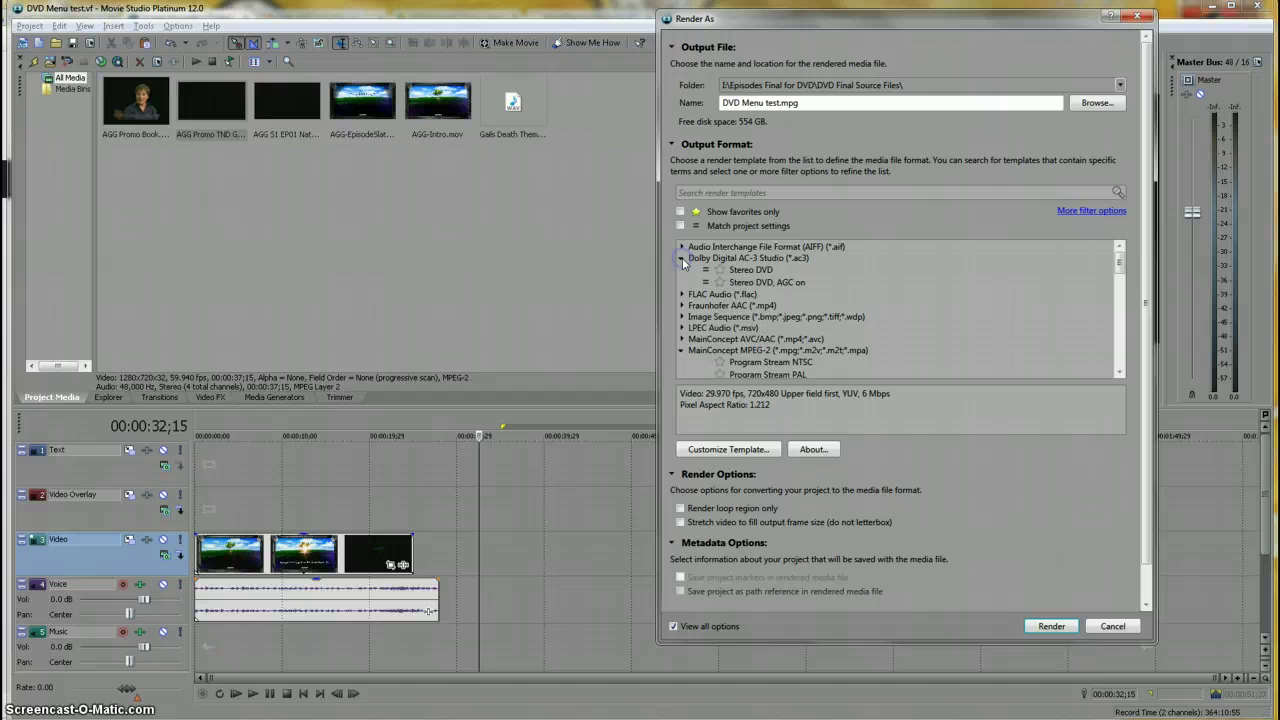
pyautogui.click(768, 270)
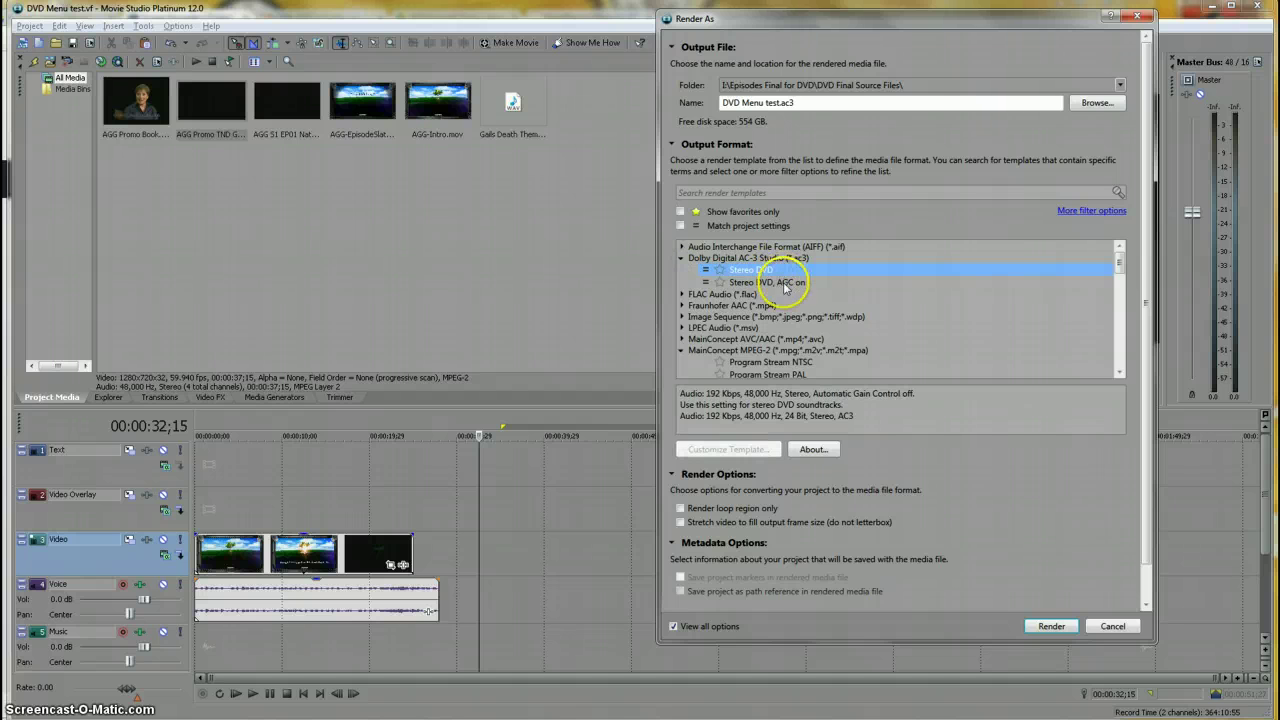
pyautogui.click(1056, 628)
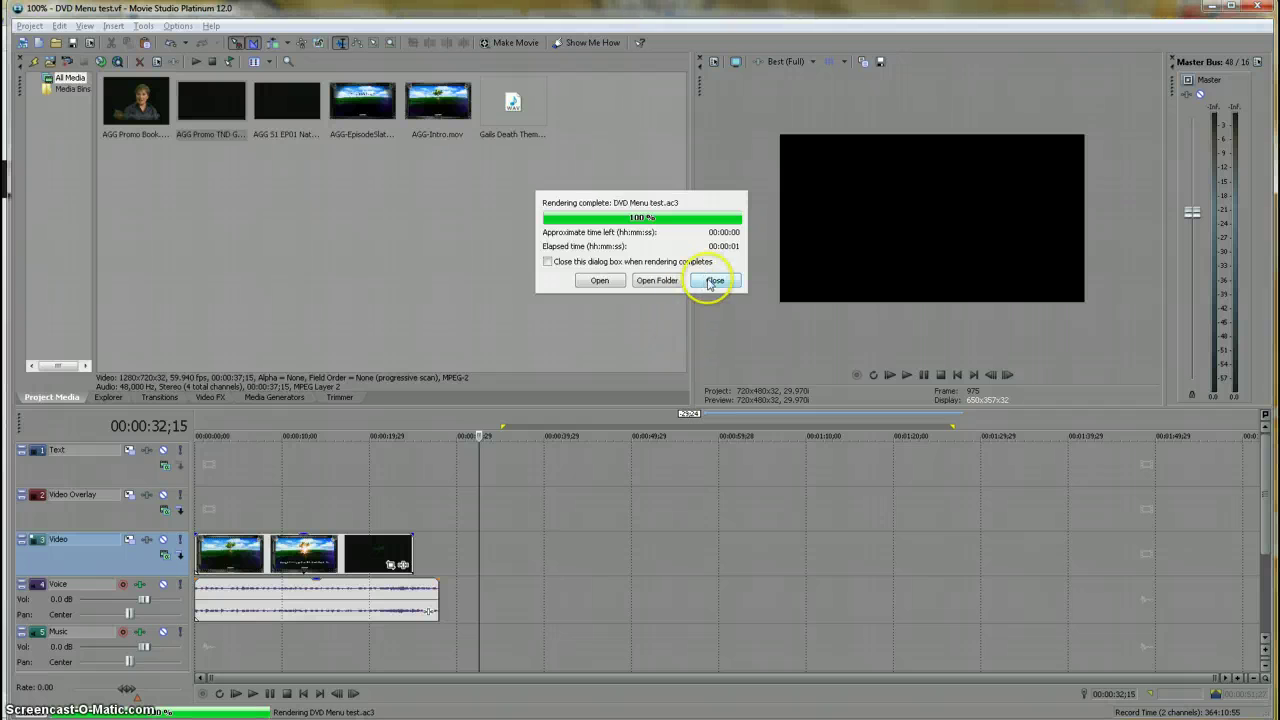
pyautogui.click(712, 281)
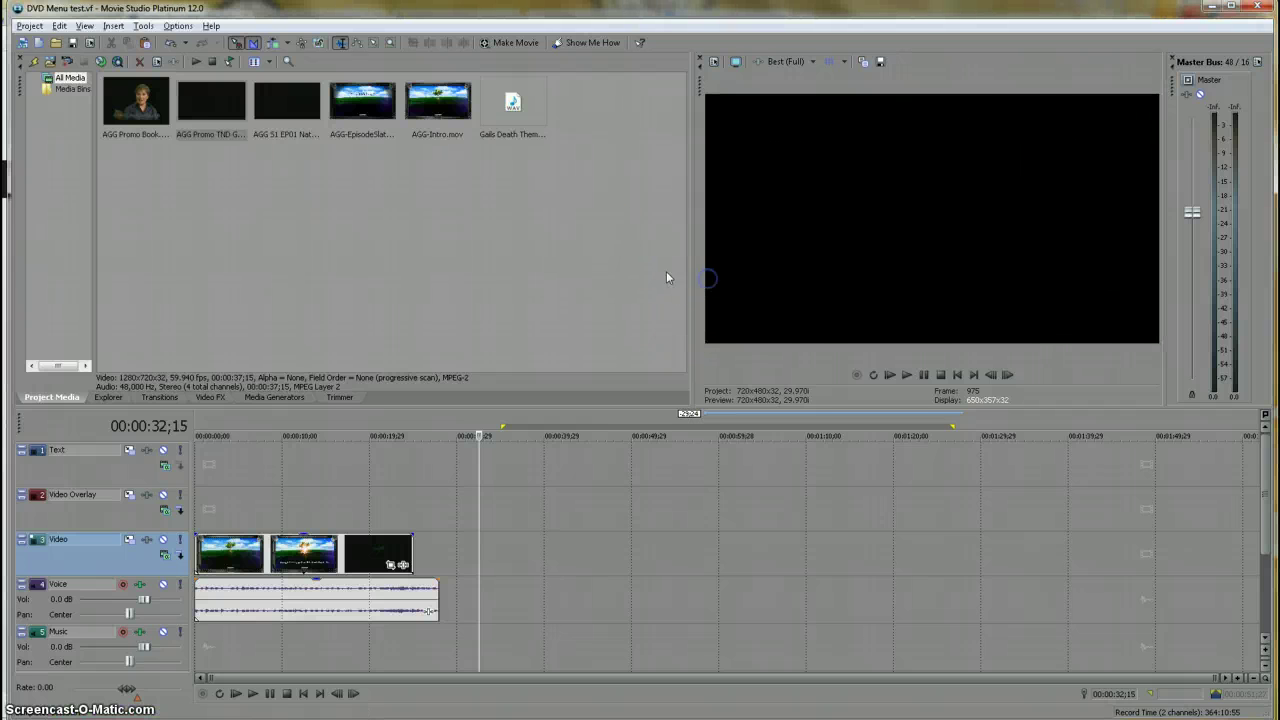
# Step: Choose the MainConcept MPEG-2 'DVD Architect NTSC Widescreen video stream' template for DVD Menu test.mpg
pyautogui.click(33, 26)
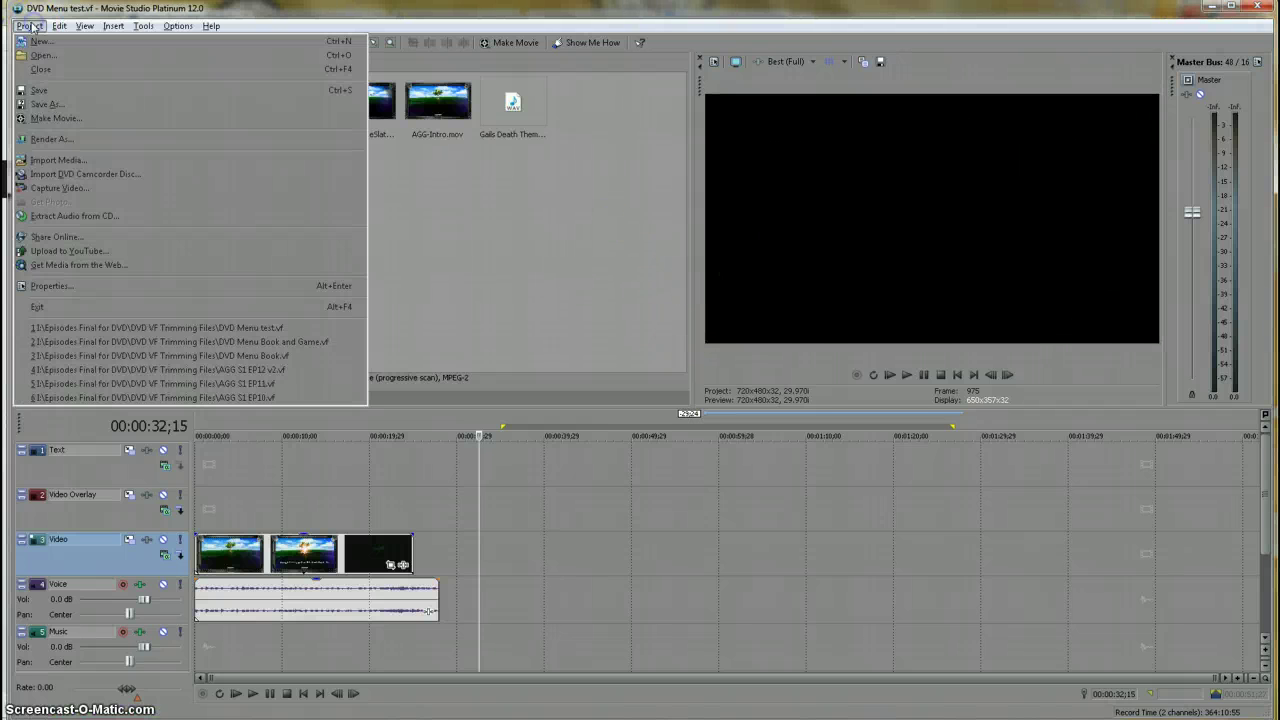
pyautogui.click(33, 140)
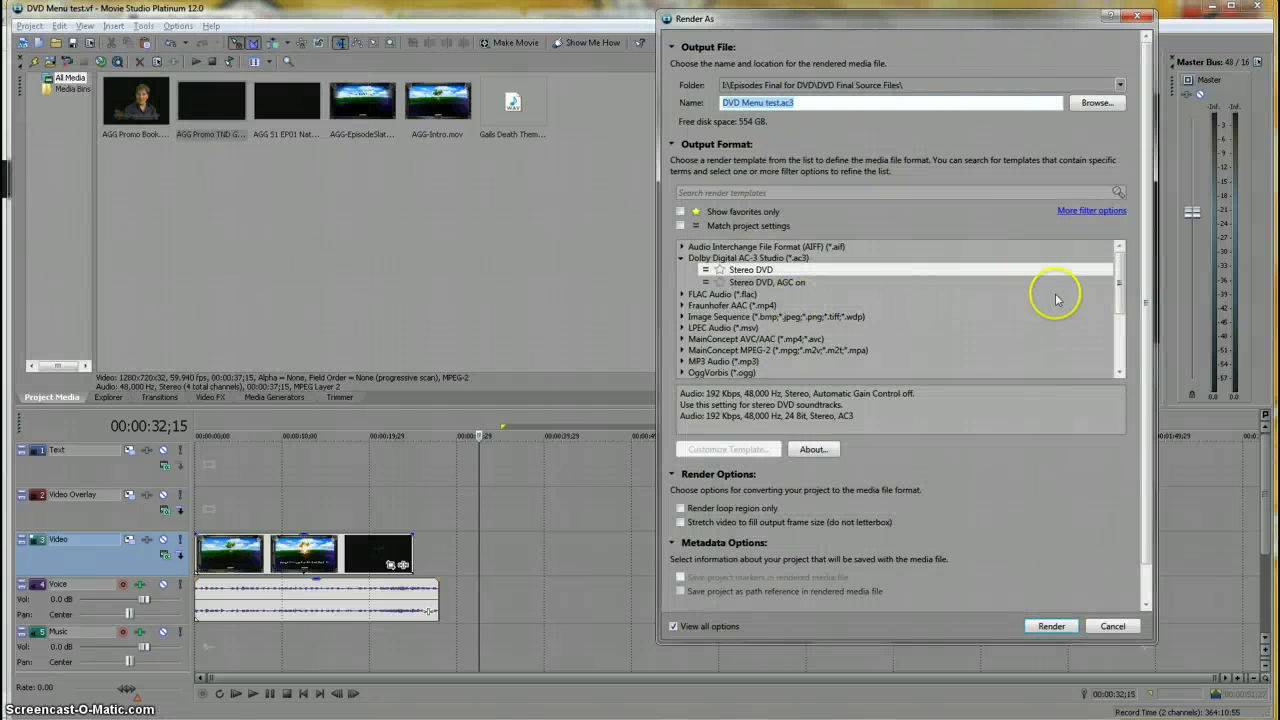
pyautogui.moveTo(1120, 287); pyautogui.dragTo(1124, 337)
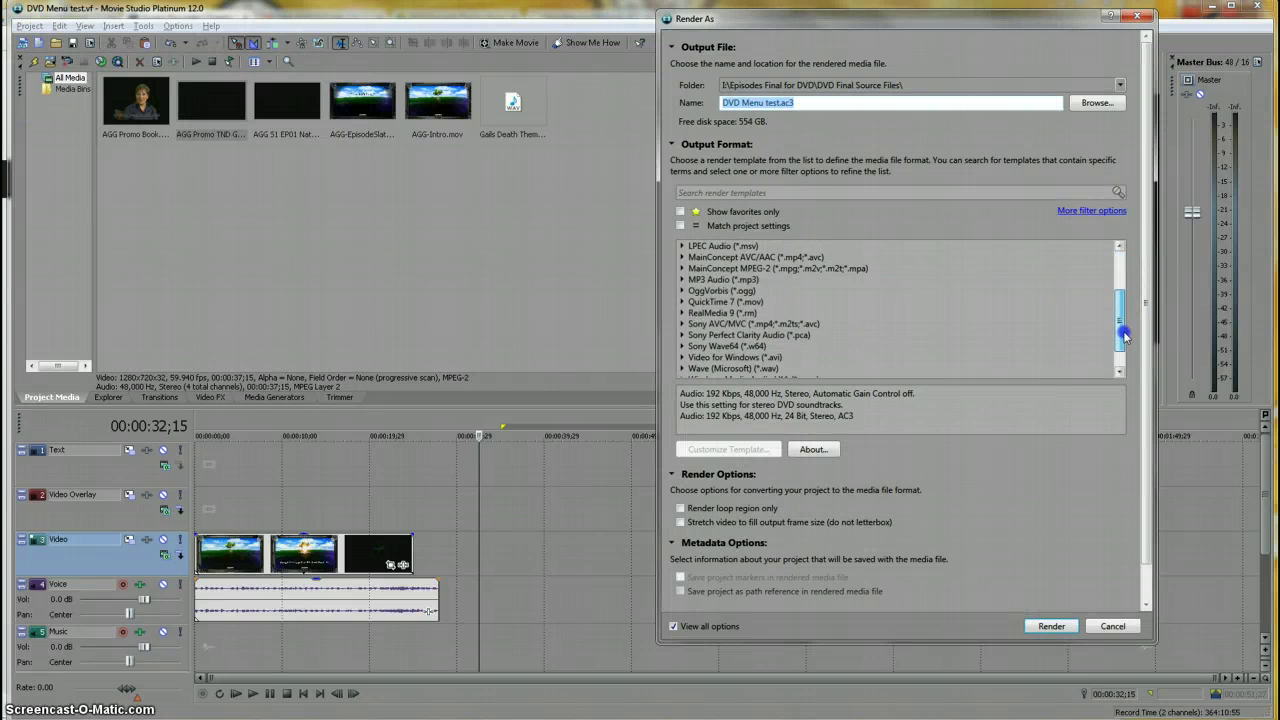
pyautogui.click(682, 269)
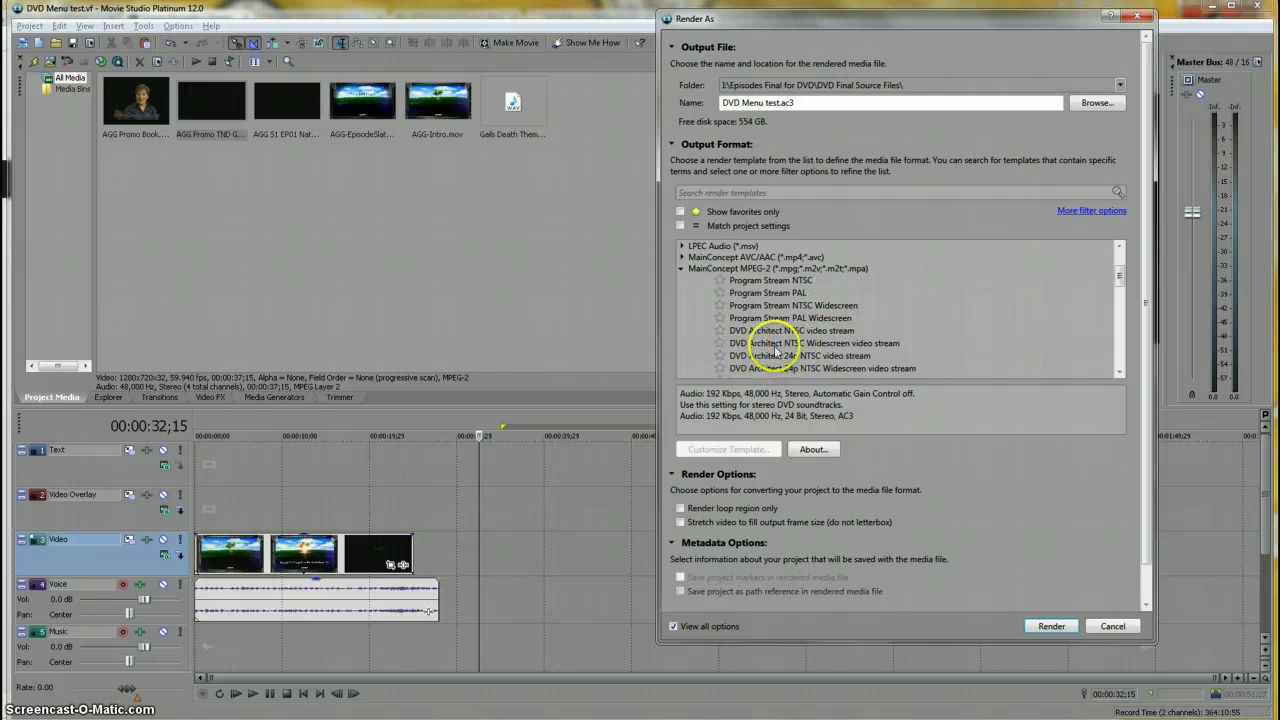
pyautogui.click(862, 343)
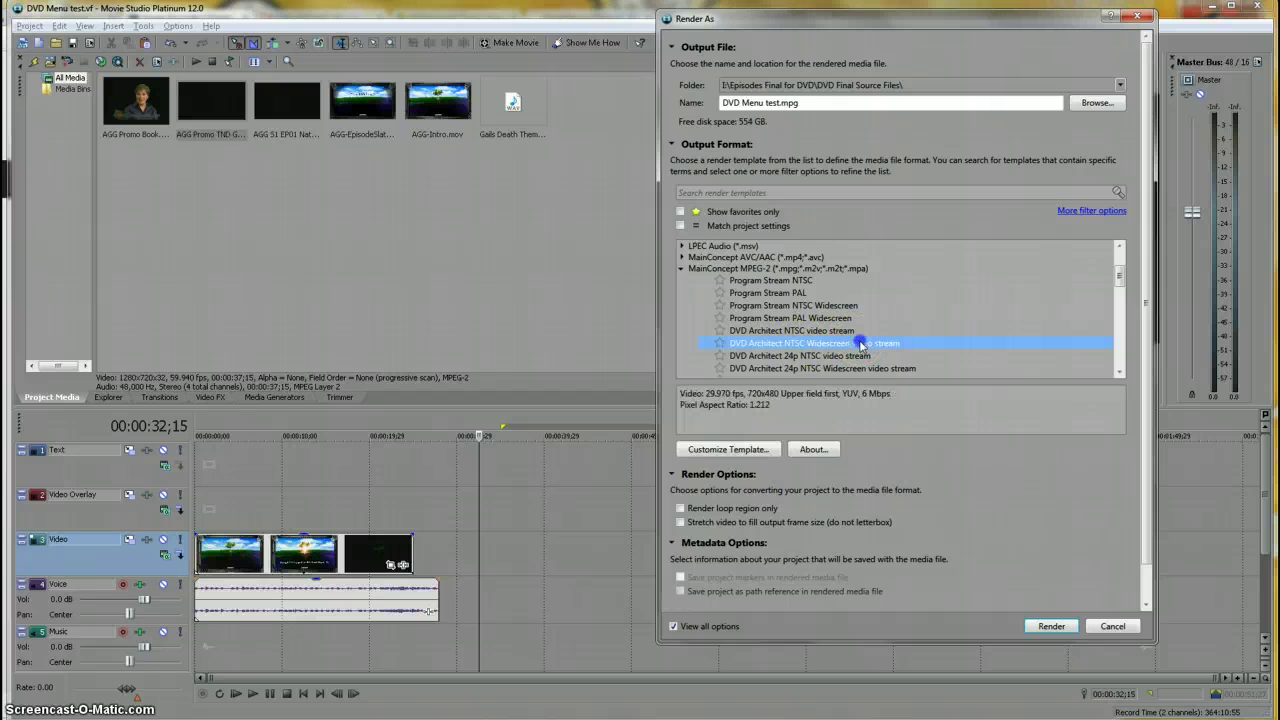
# Step: Customize the widescreen template, setting Video rendering quality to Best on the Project tab
pyautogui.click(743, 452)
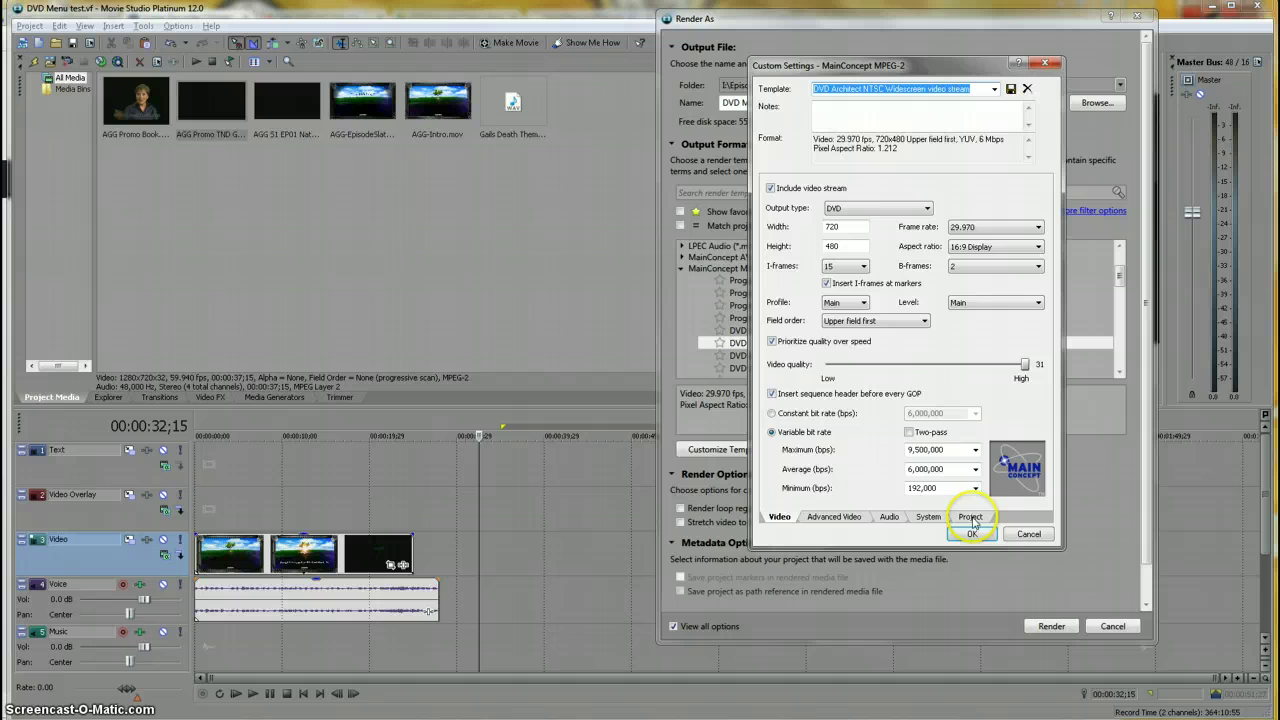
pyautogui.click(970, 517)
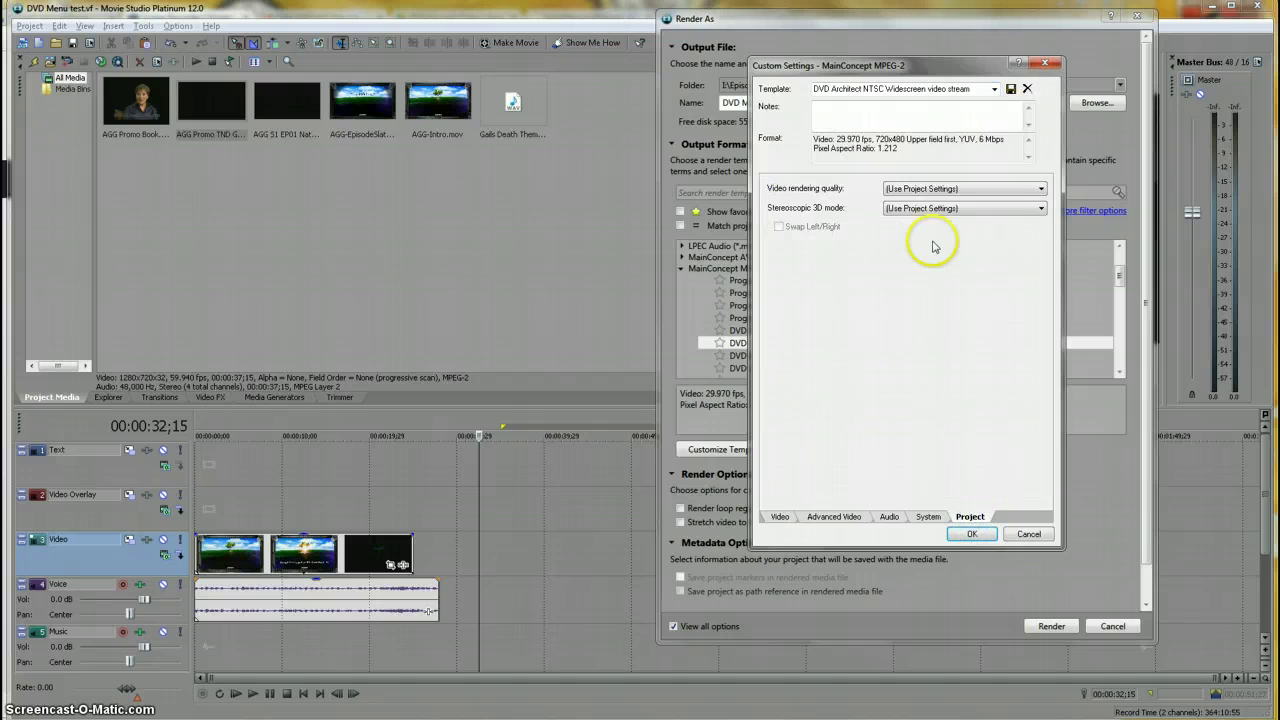
pyautogui.click(906, 189)
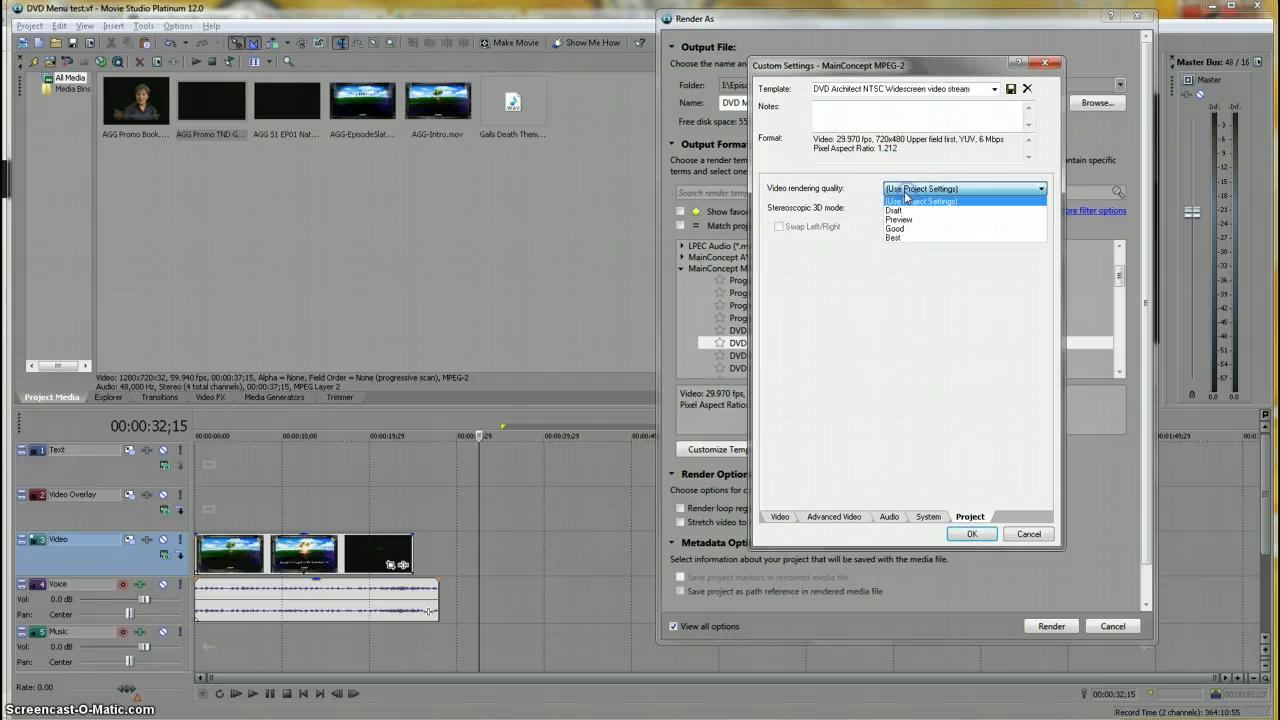
pyautogui.click(924, 238)
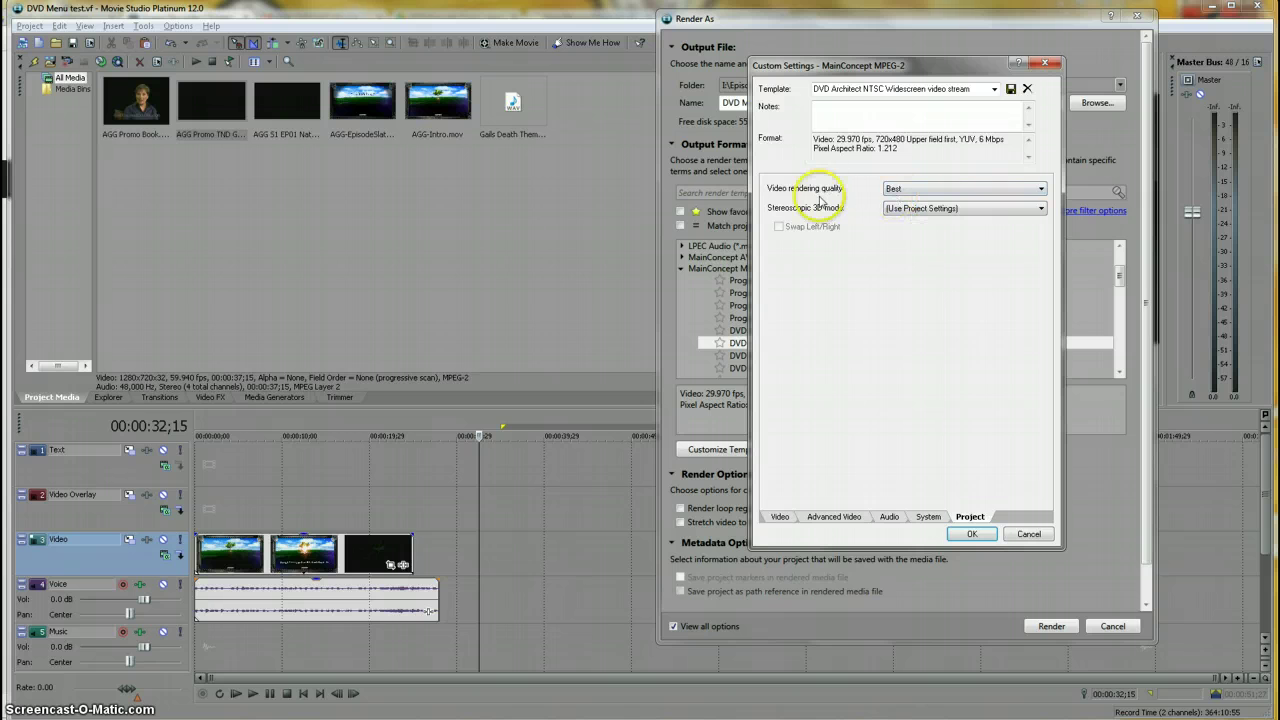
pyautogui.click(962, 536)
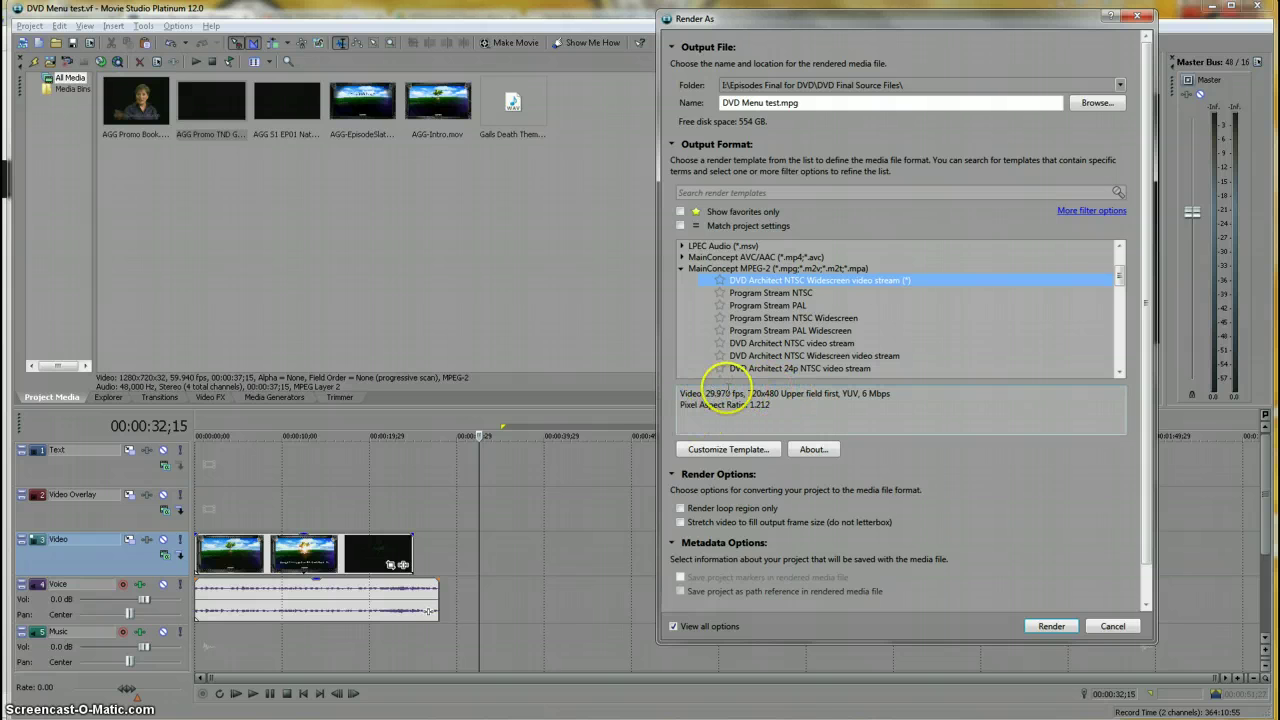
# Step: Render DVD Menu test.mpg to completion and close the finished-rendering notice
pyautogui.click(1050, 626)
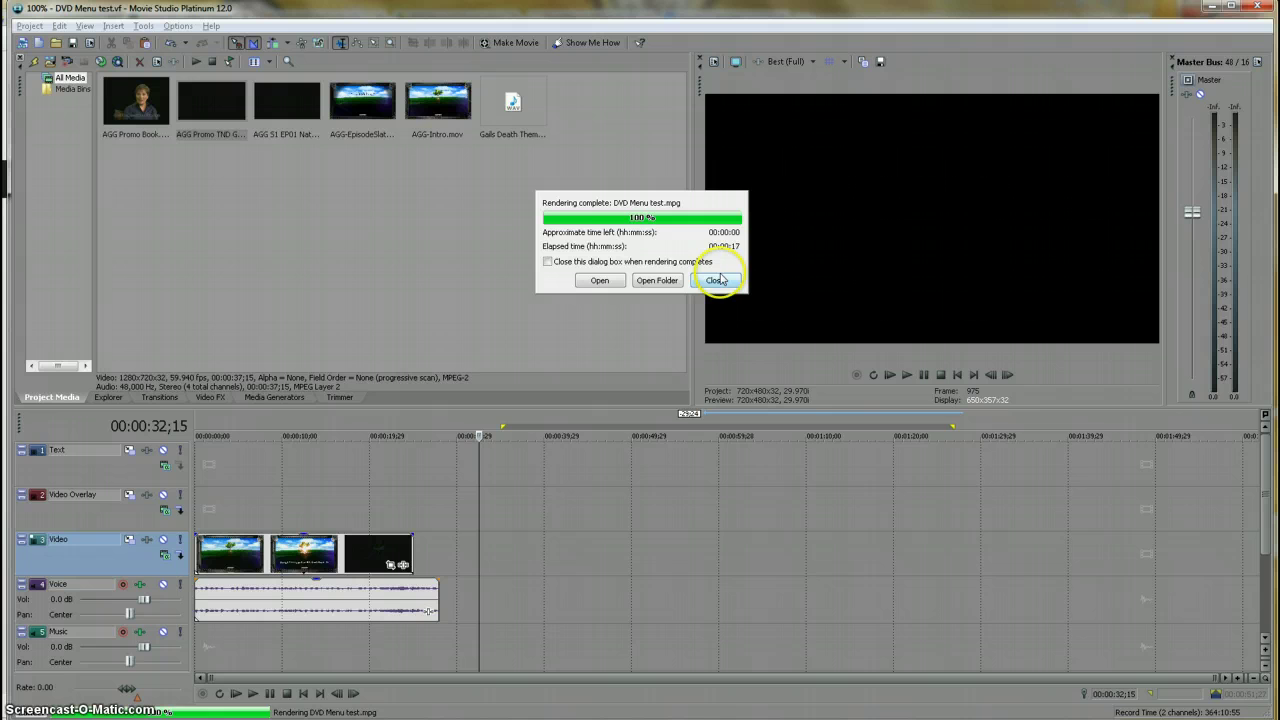
pyautogui.click(714, 281)
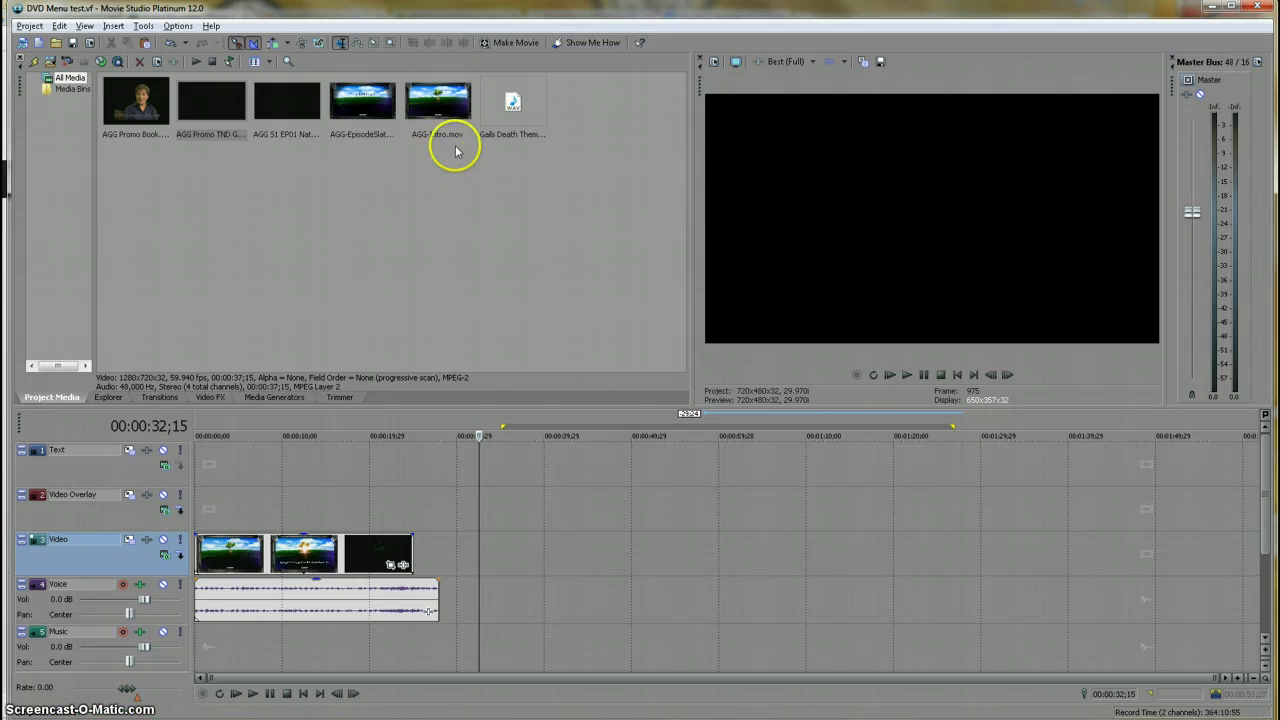
# Step: In DVD Architect, replace the menu's background video with DVD Menu Book and Game.mpg
pyautogui.click(1209, 10)
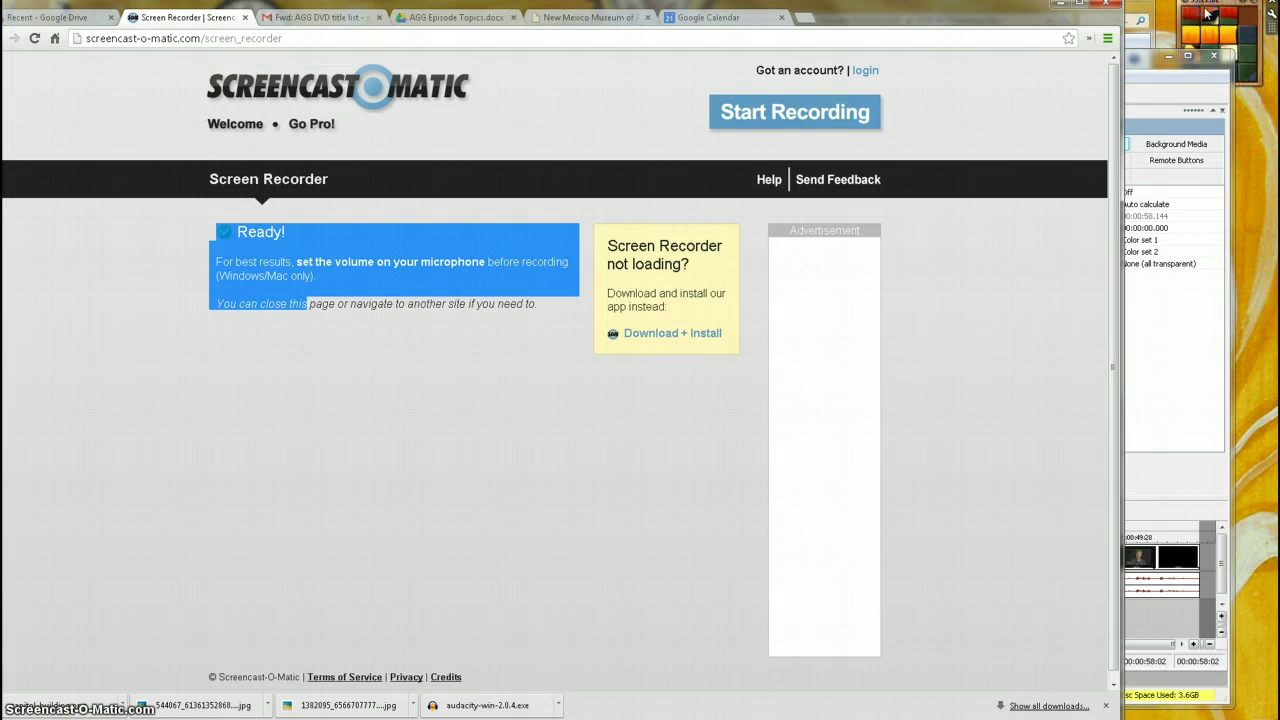
pyautogui.click(1188, 112)
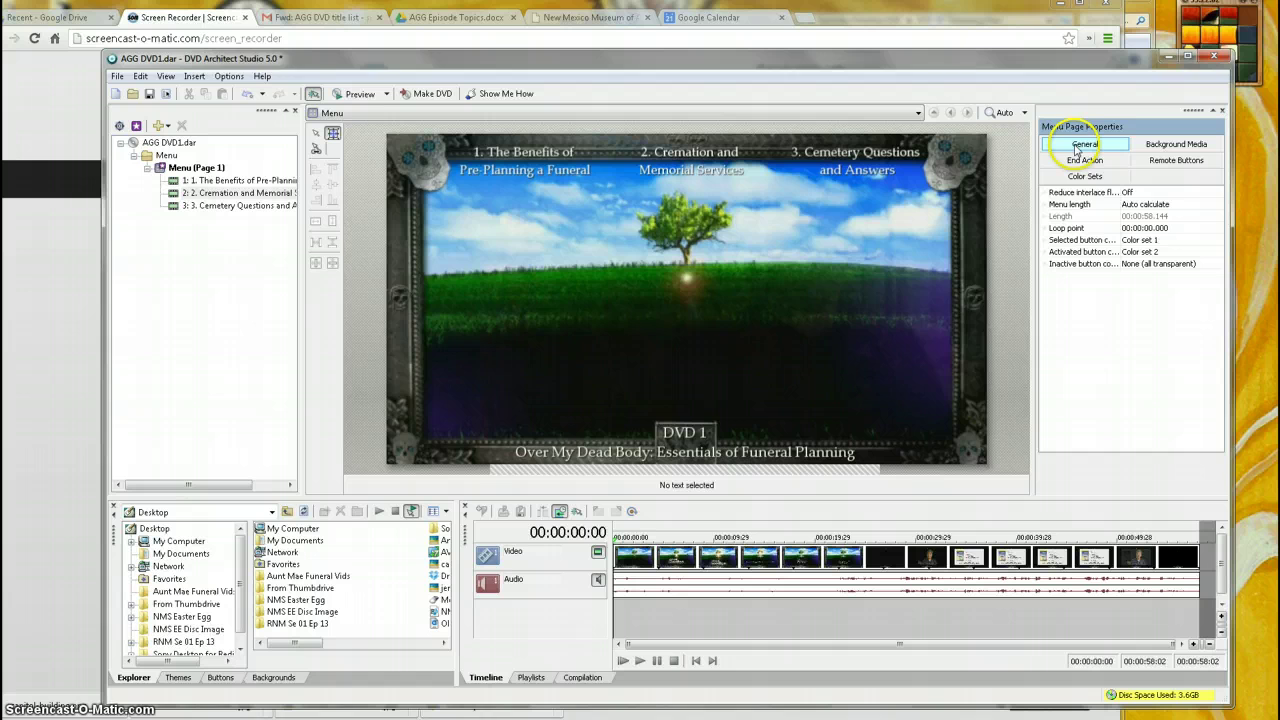
pyautogui.click(1176, 145)
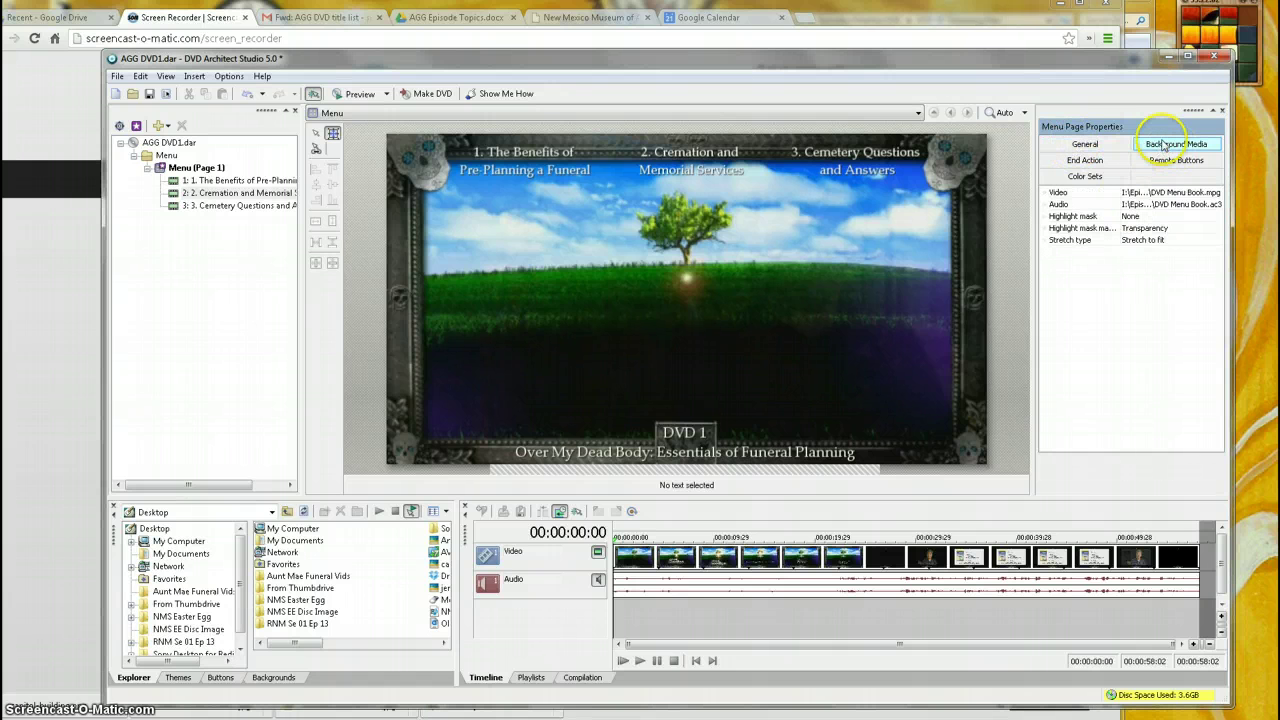
pyautogui.click(1135, 191)
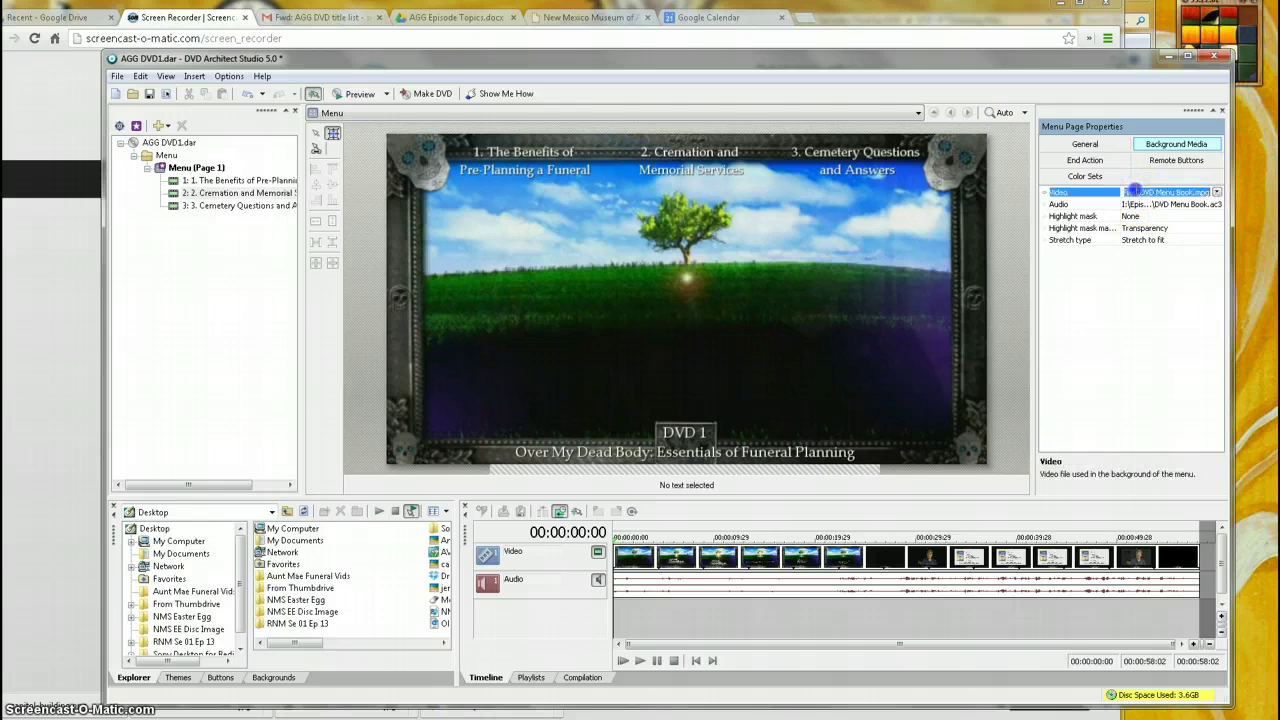
pyautogui.click(1218, 193)
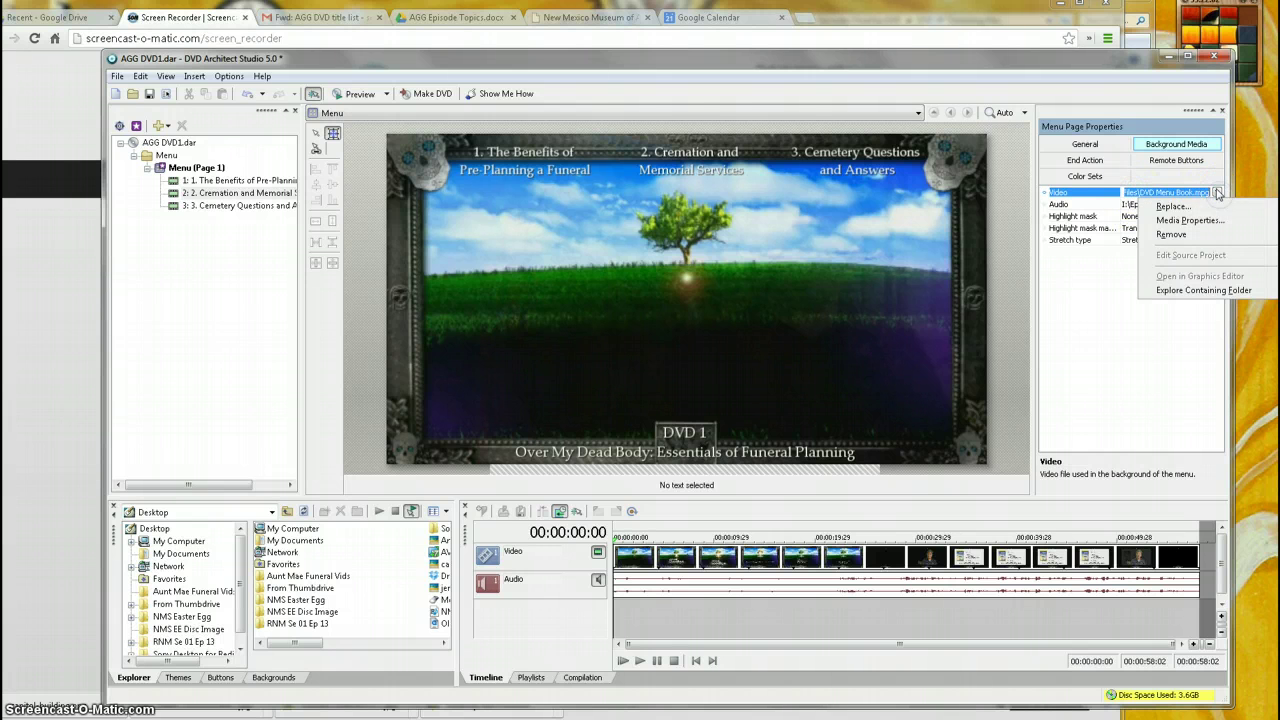
pyautogui.click(1158, 208)
pyautogui.click(1166, 208)
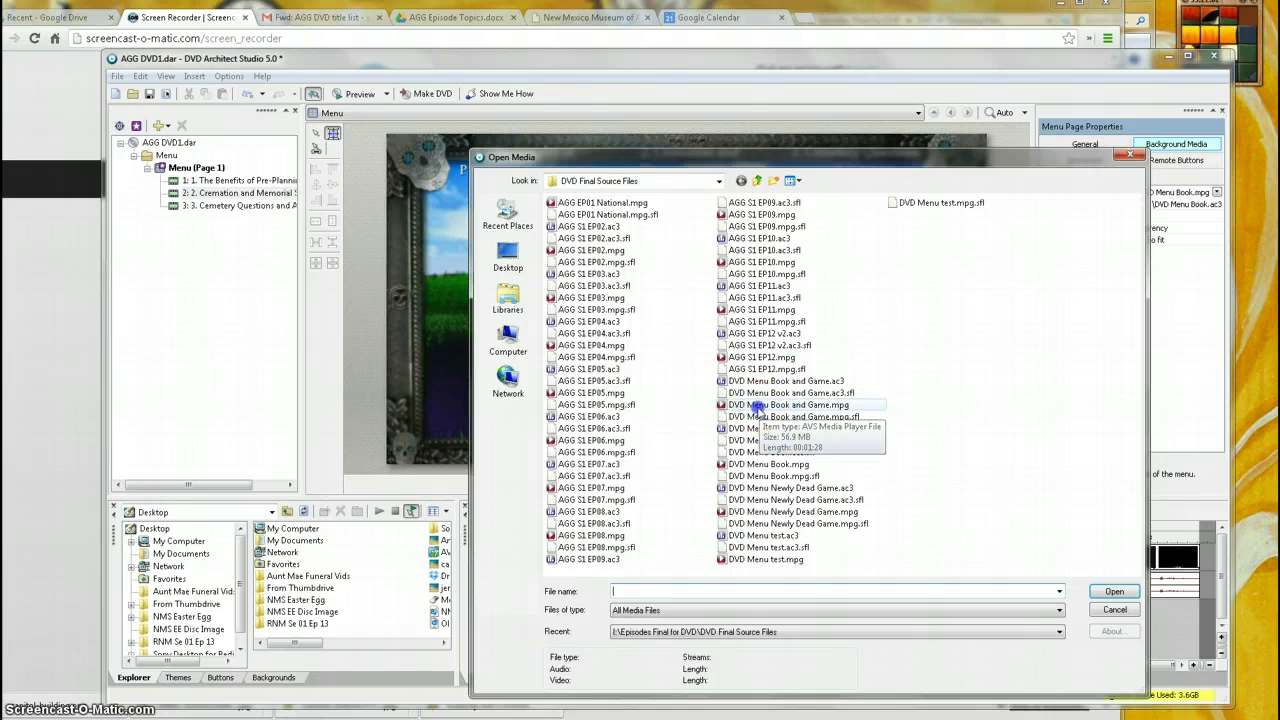
pyautogui.click(757, 406)
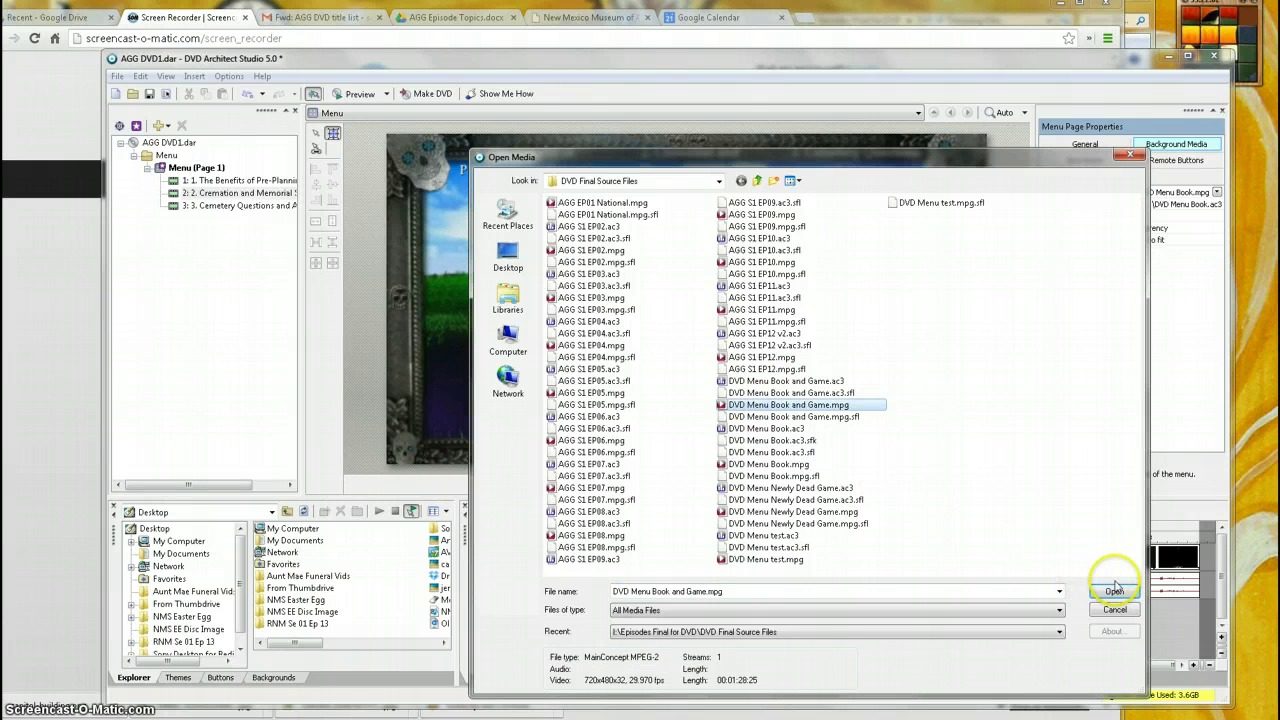
pyautogui.click(1114, 590)
# Step: Replace the menu's background audio with DVD Menu Book and Game.ac3
pyautogui.click(1198, 198)
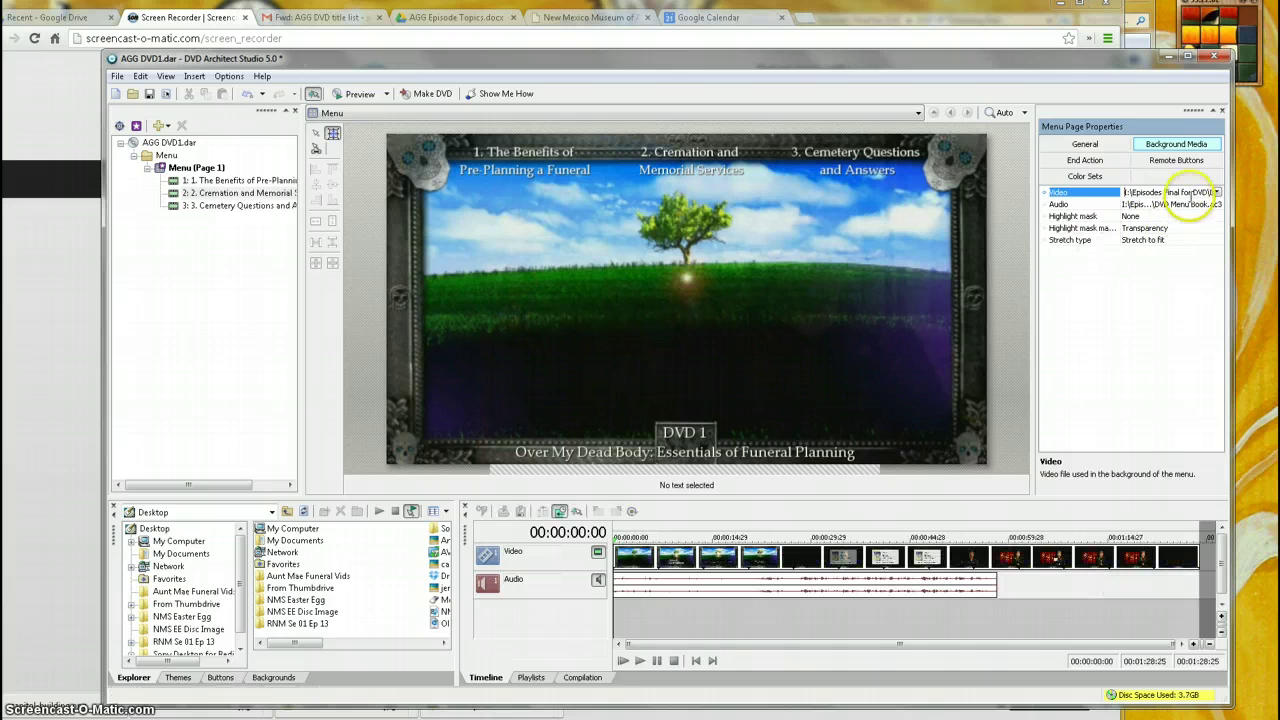
pyautogui.click(1190, 204)
pyautogui.click(1216, 204)
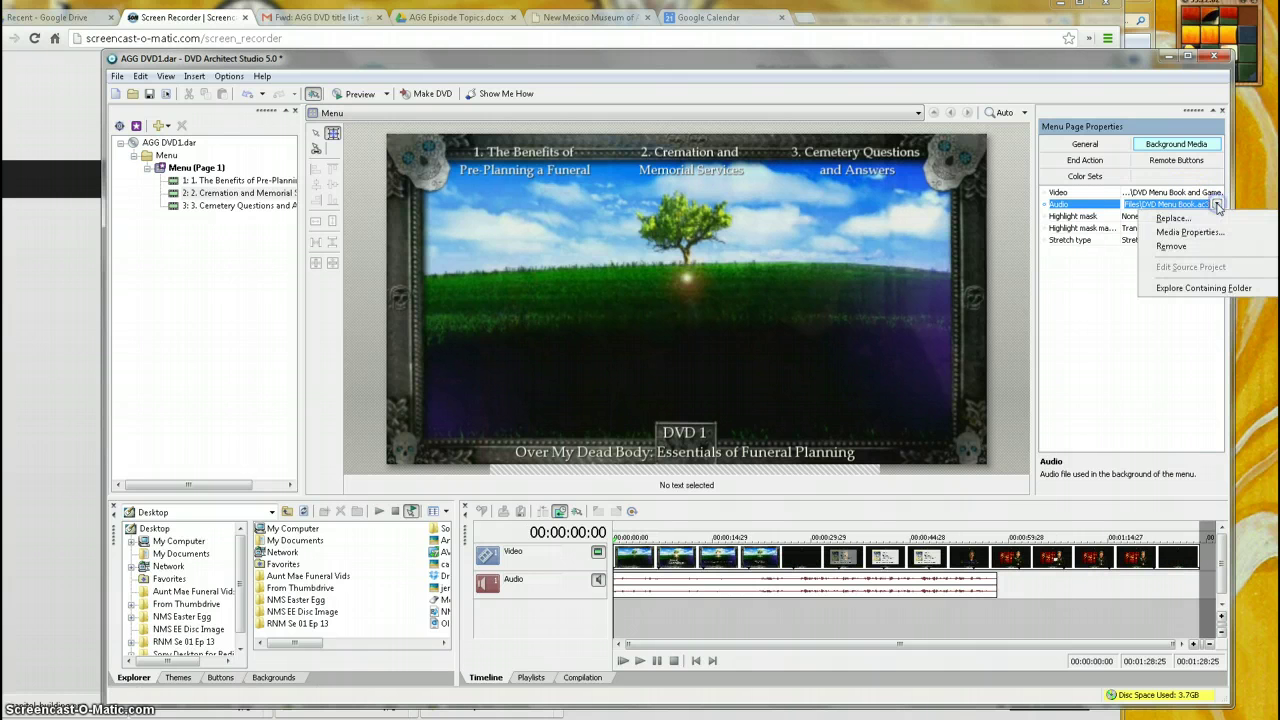
pyautogui.click(1174, 218)
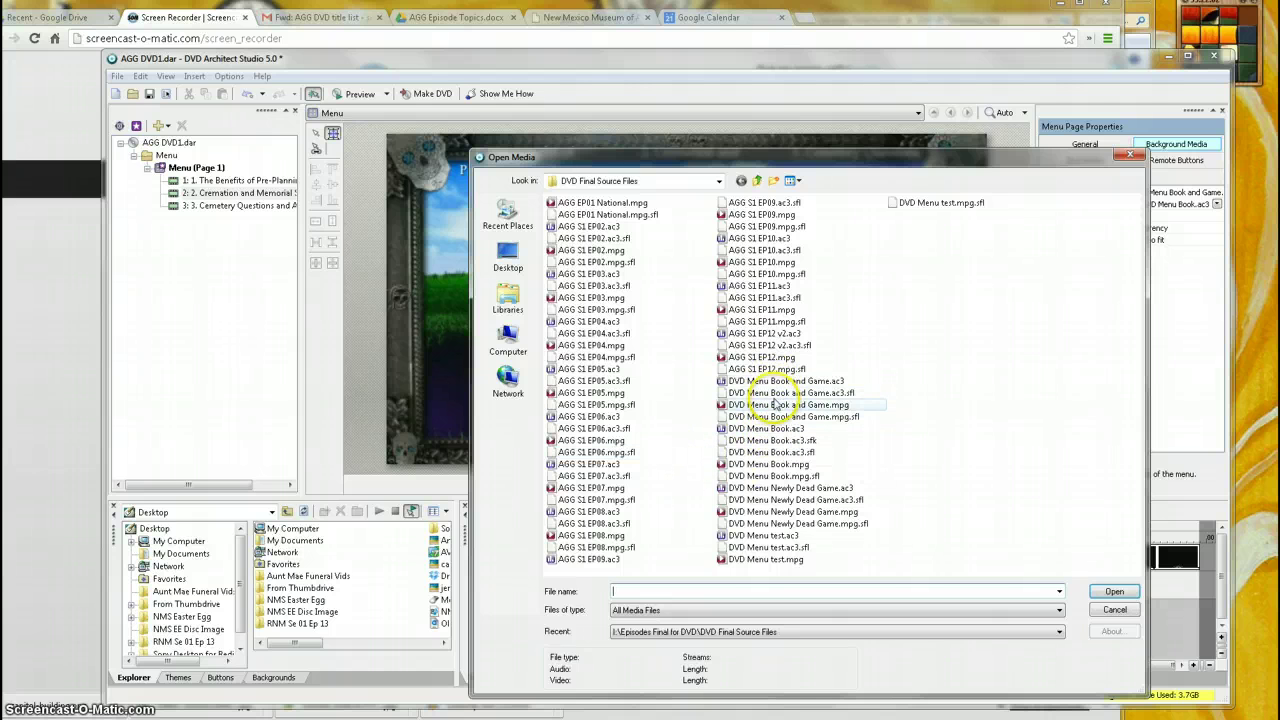
pyautogui.click(781, 382)
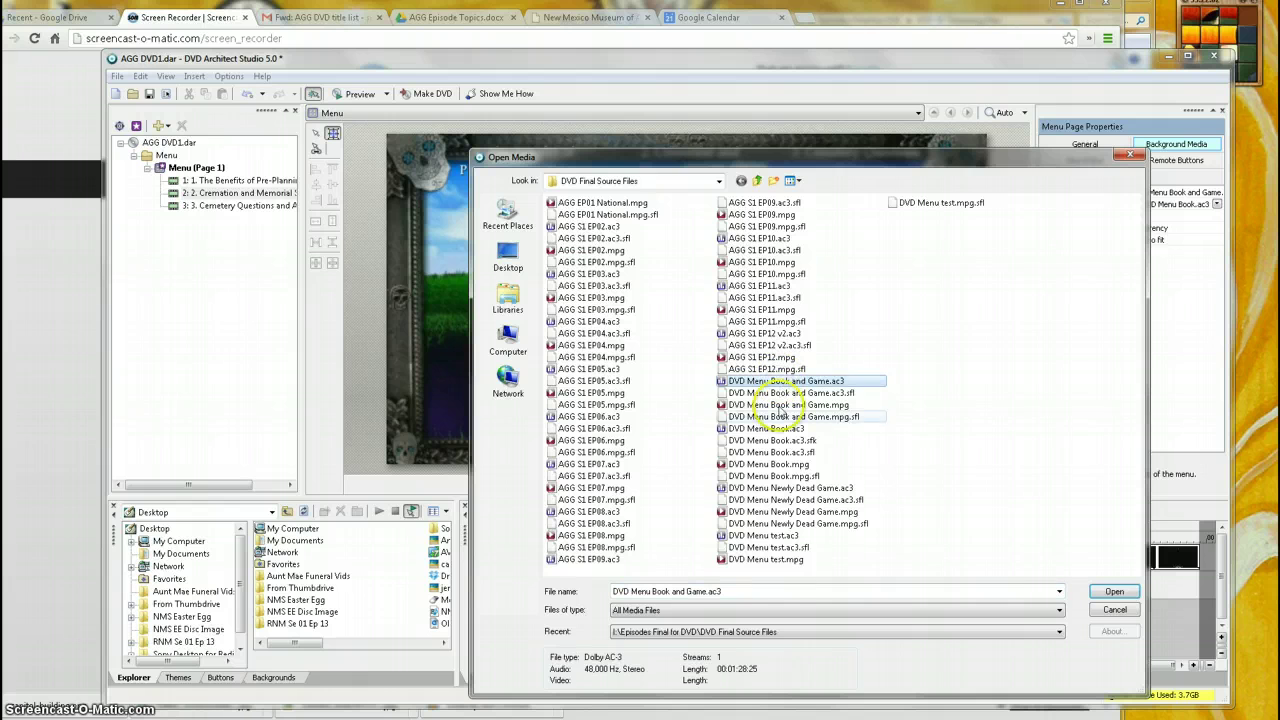
pyautogui.click(1112, 594)
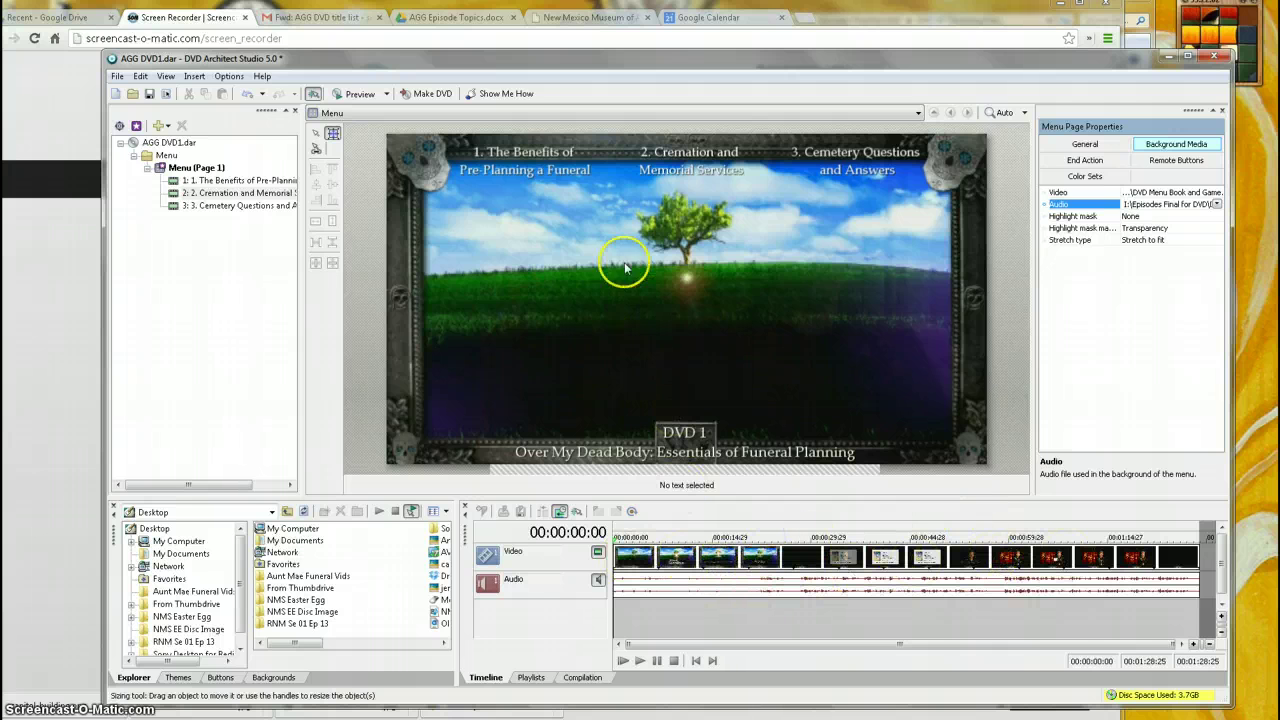
# Step: Preview the disc, cycle the highlight through the three buttons, then play and stop title 3
pyautogui.click(362, 94)
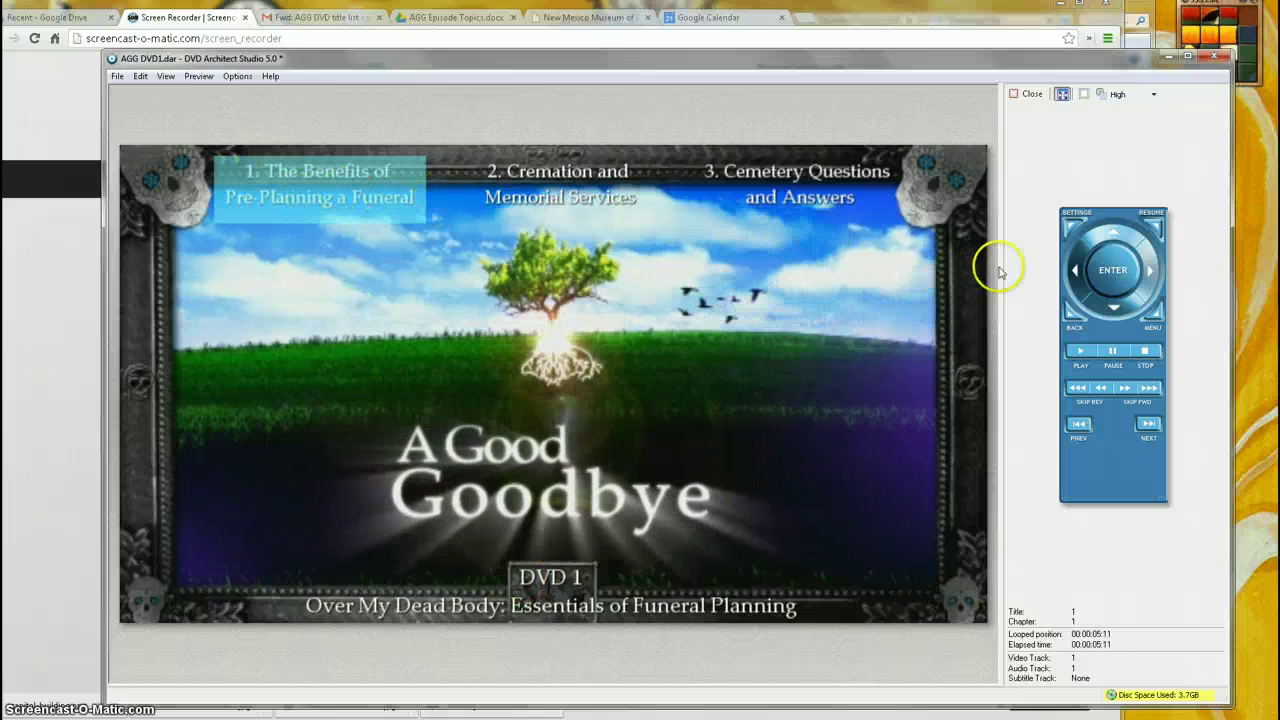
pyautogui.click(1148, 270)
pyautogui.click(1148, 270)
pyautogui.click(1148, 270)
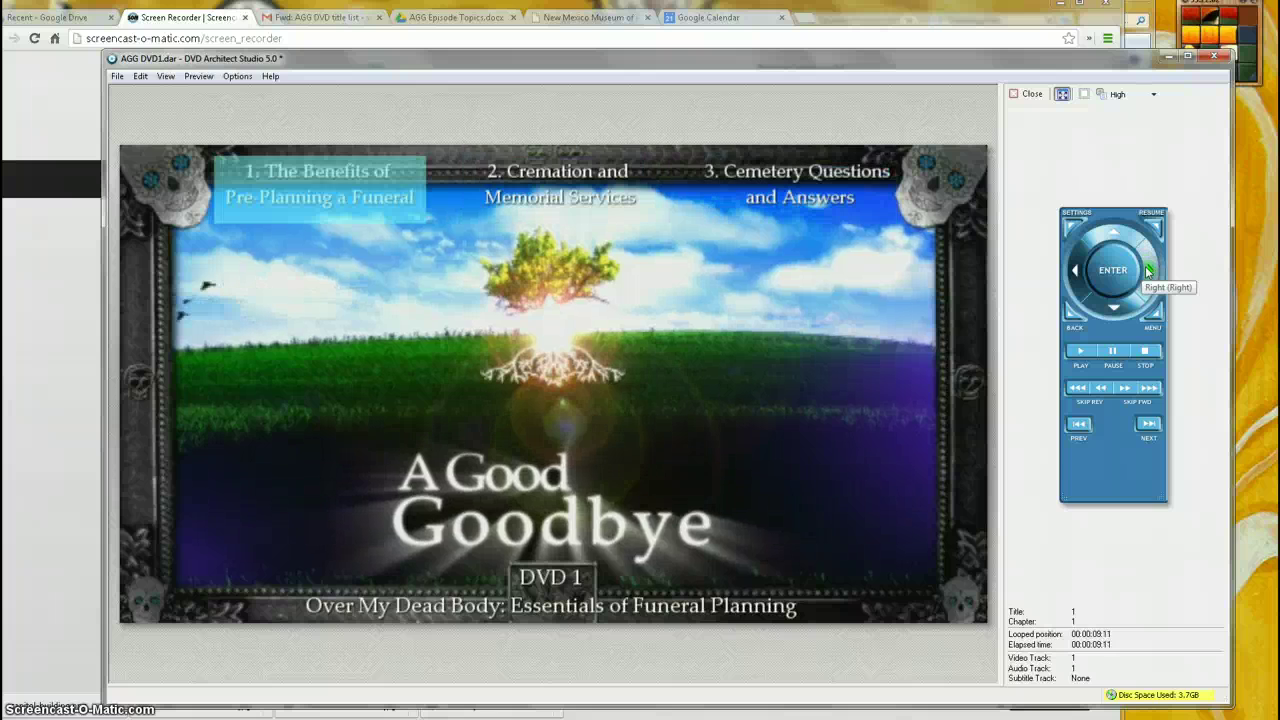
pyautogui.click(1148, 270)
pyautogui.click(1148, 270)
pyautogui.click(1148, 270)
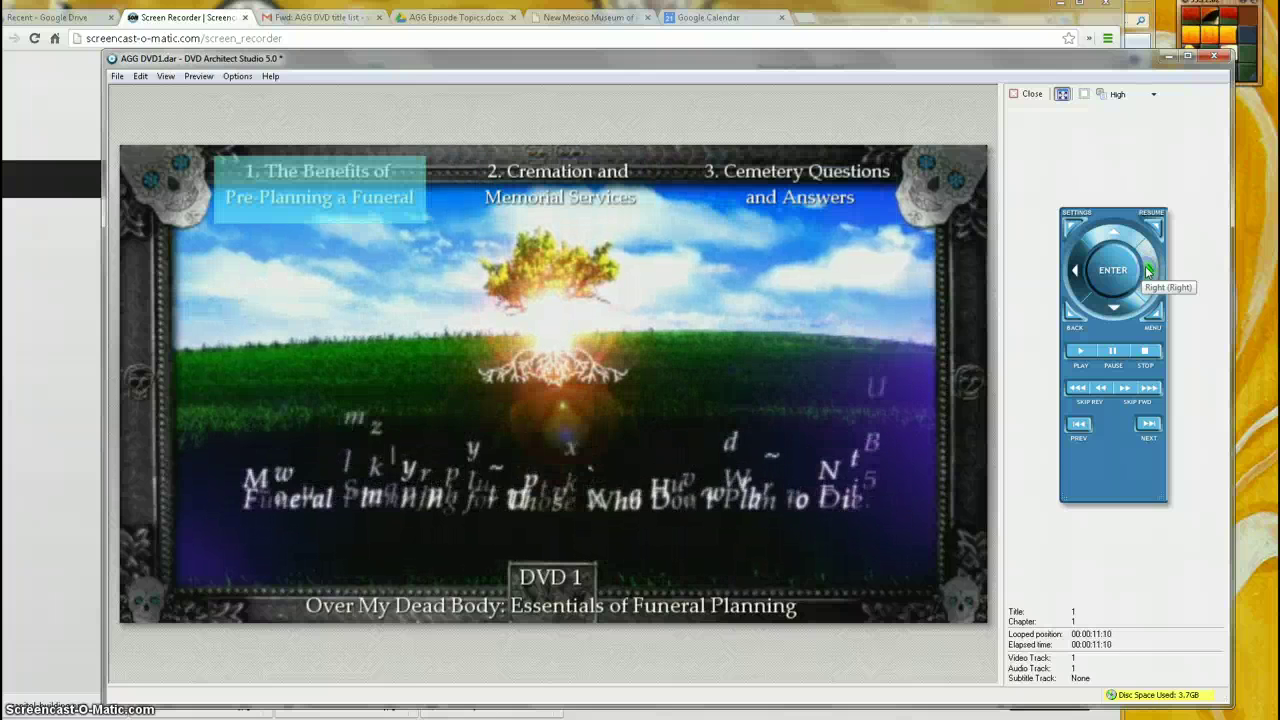
pyautogui.click(1148, 270)
pyautogui.click(1148, 270)
pyautogui.click(1148, 270)
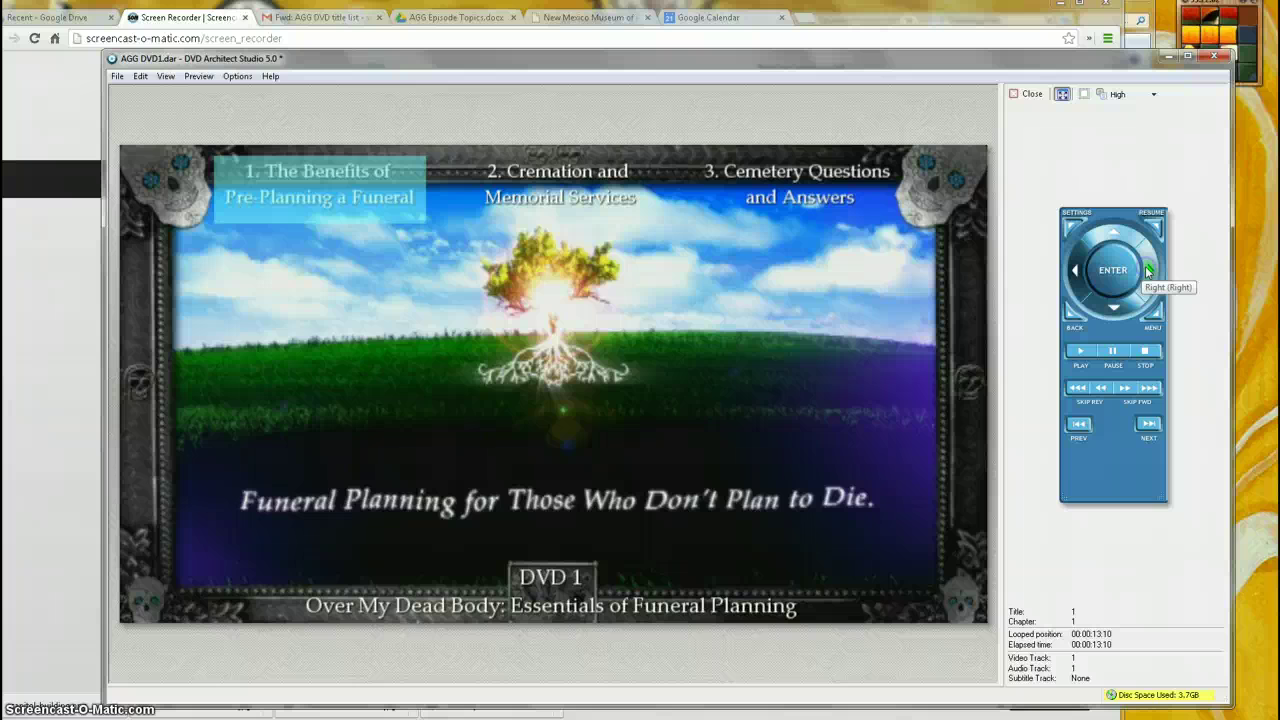
pyautogui.click(1148, 270)
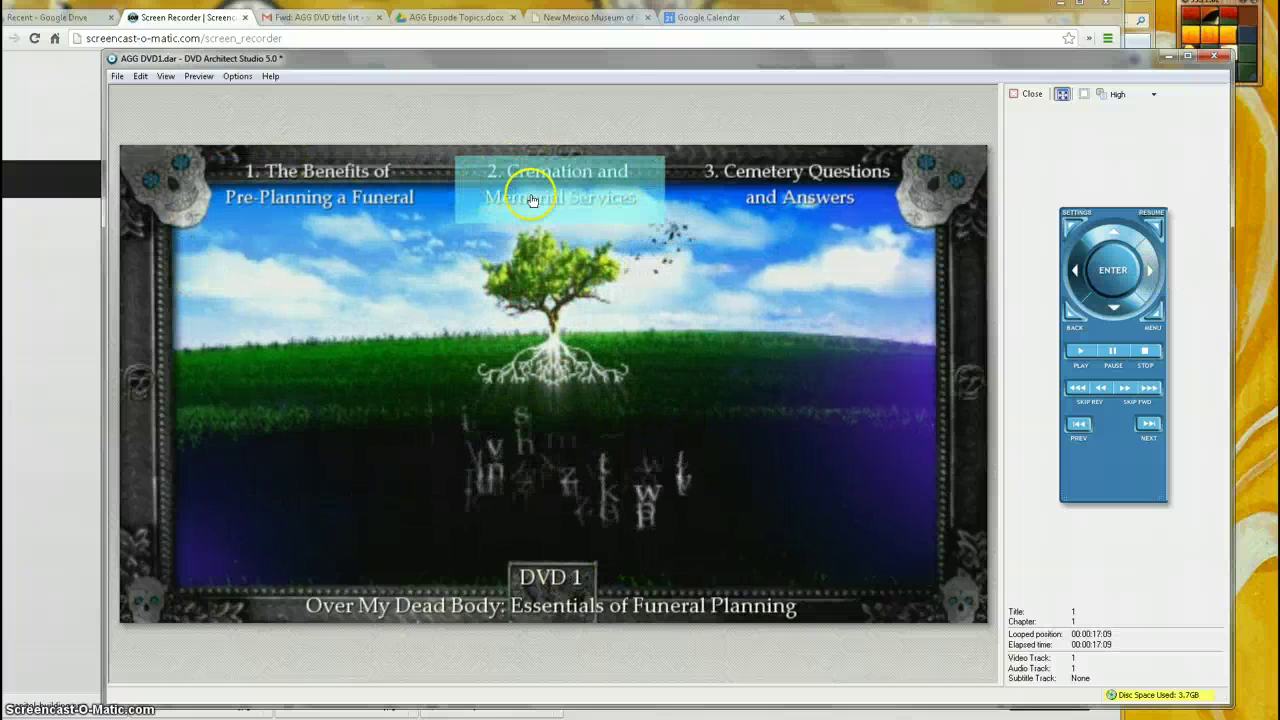
pyautogui.click(800, 178)
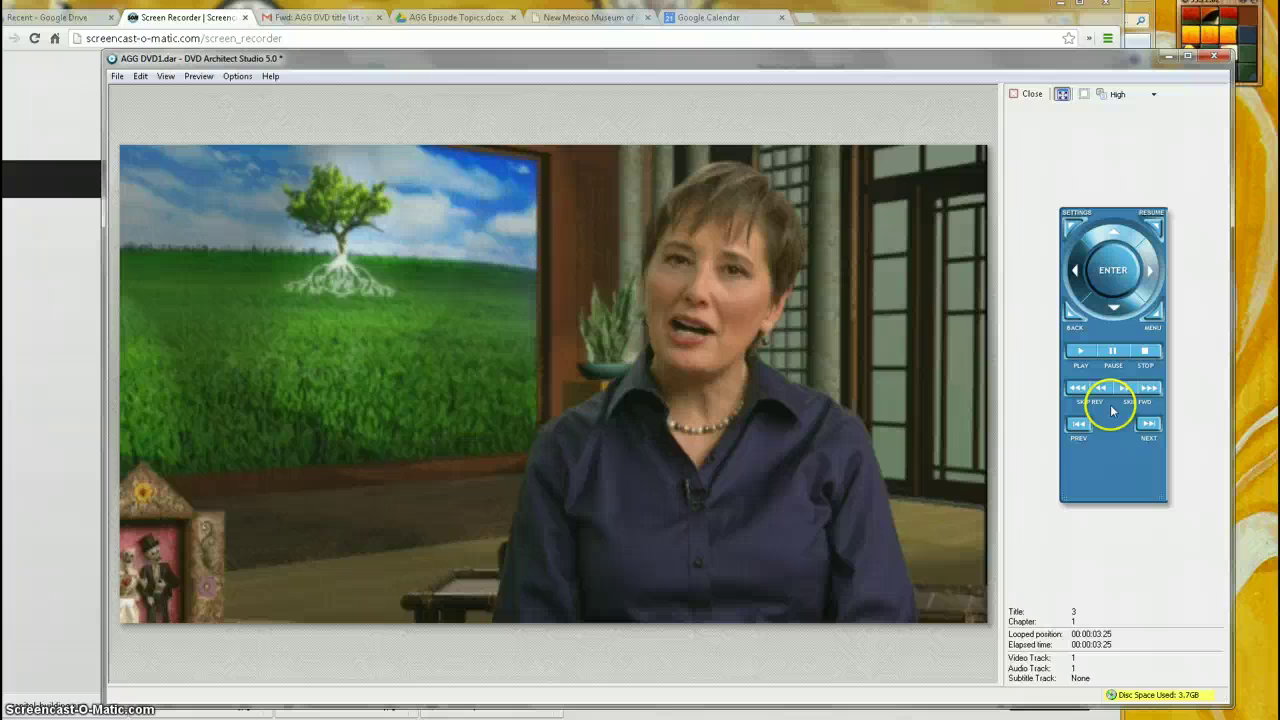
pyautogui.click(1145, 353)
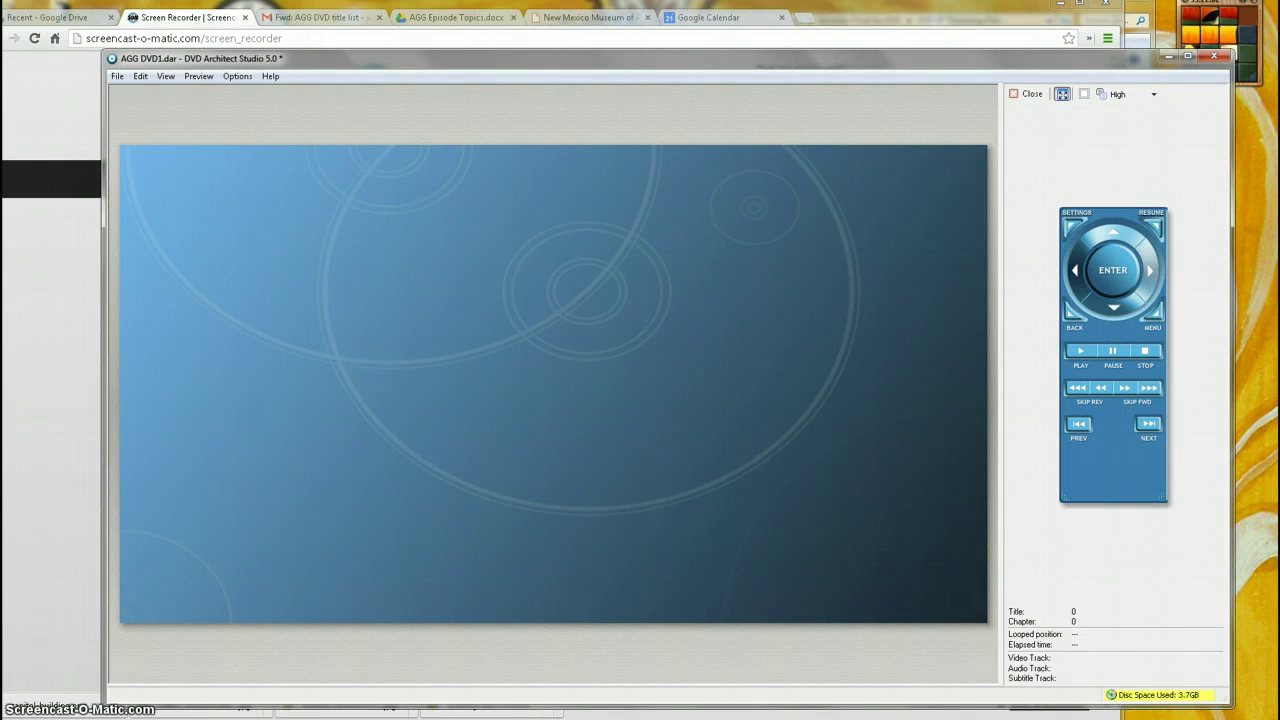
# Step: Close the preview and inspect navigation links of the first, Cremation, and Cemetery buttons
pyautogui.click(1030, 95)
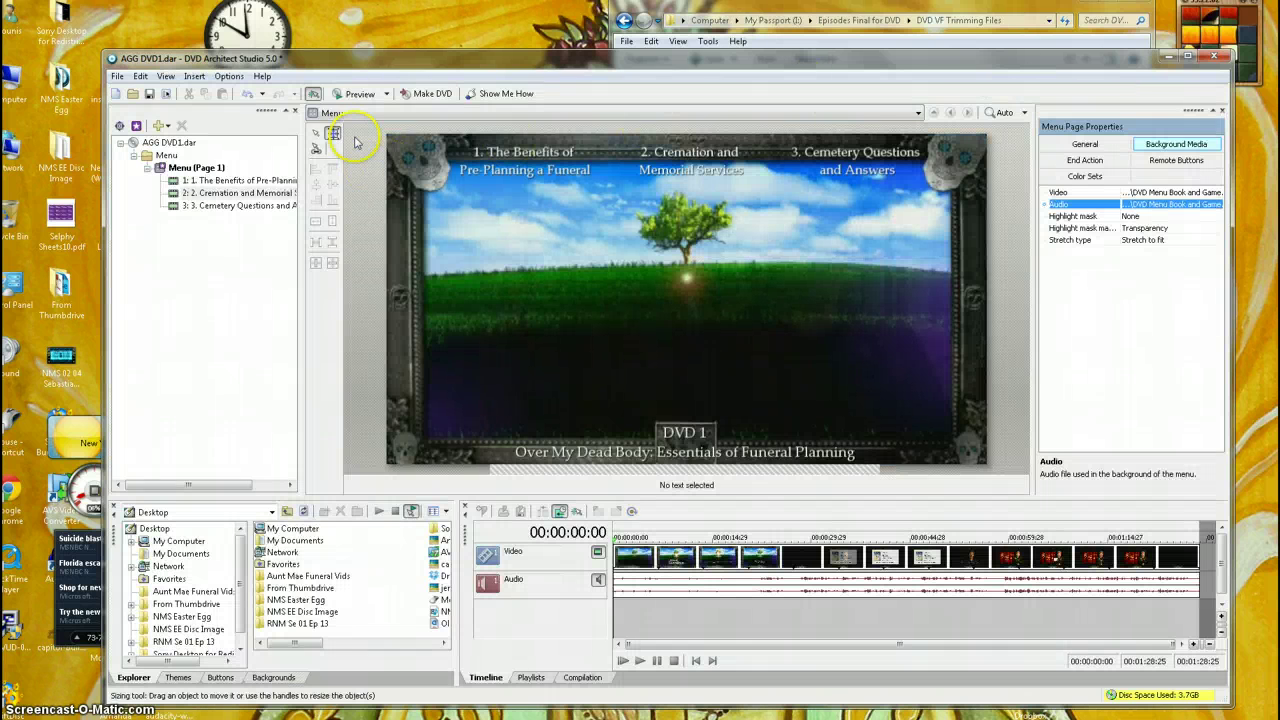
pyautogui.click(535, 165)
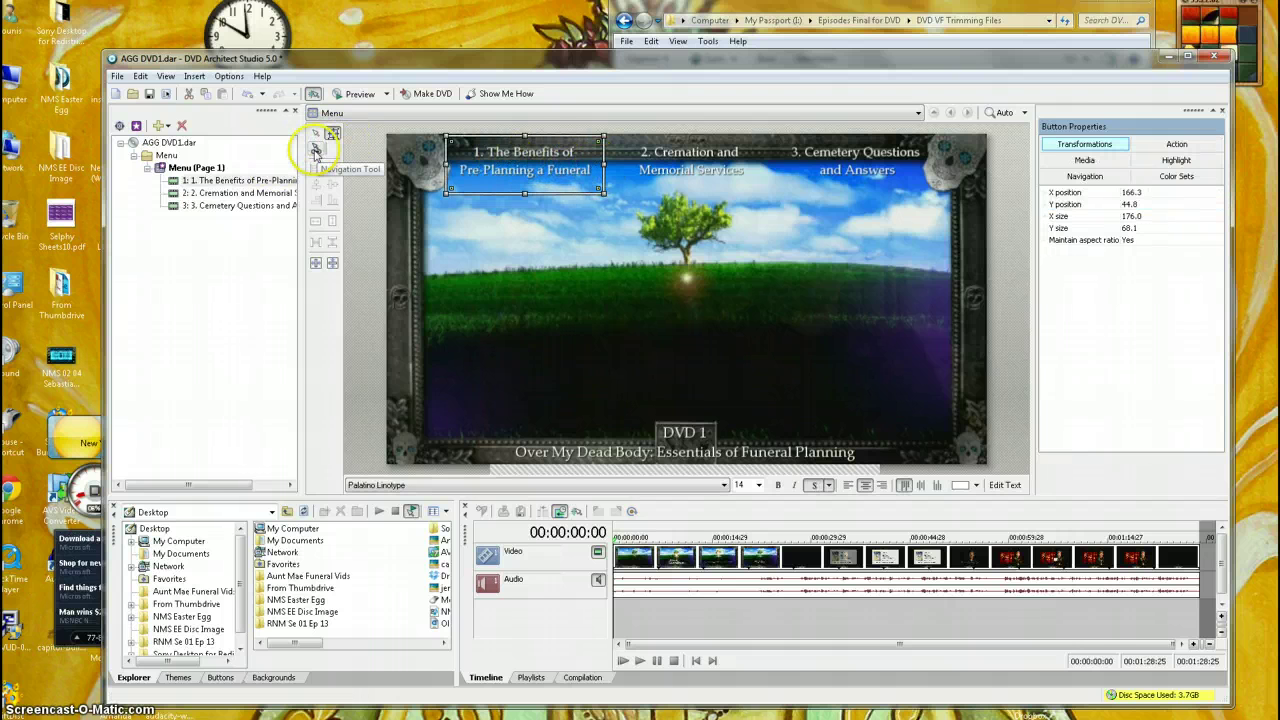
pyautogui.click(316, 150)
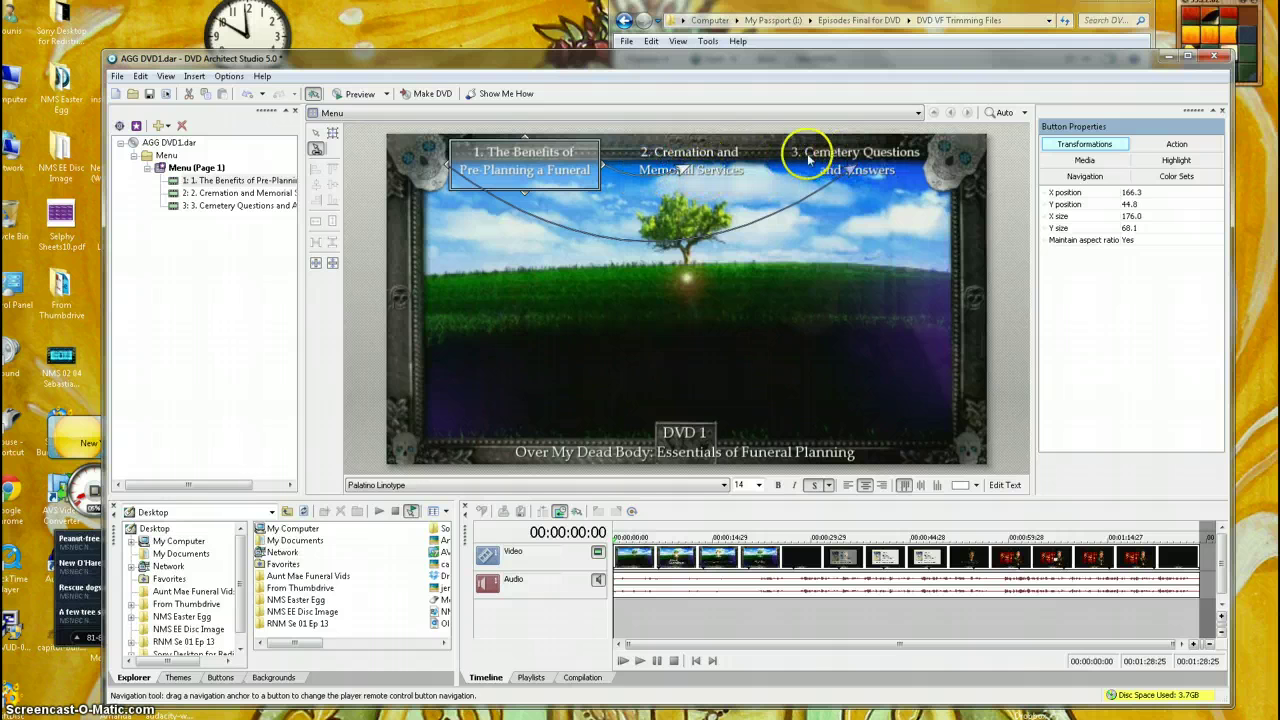
pyautogui.click(702, 170)
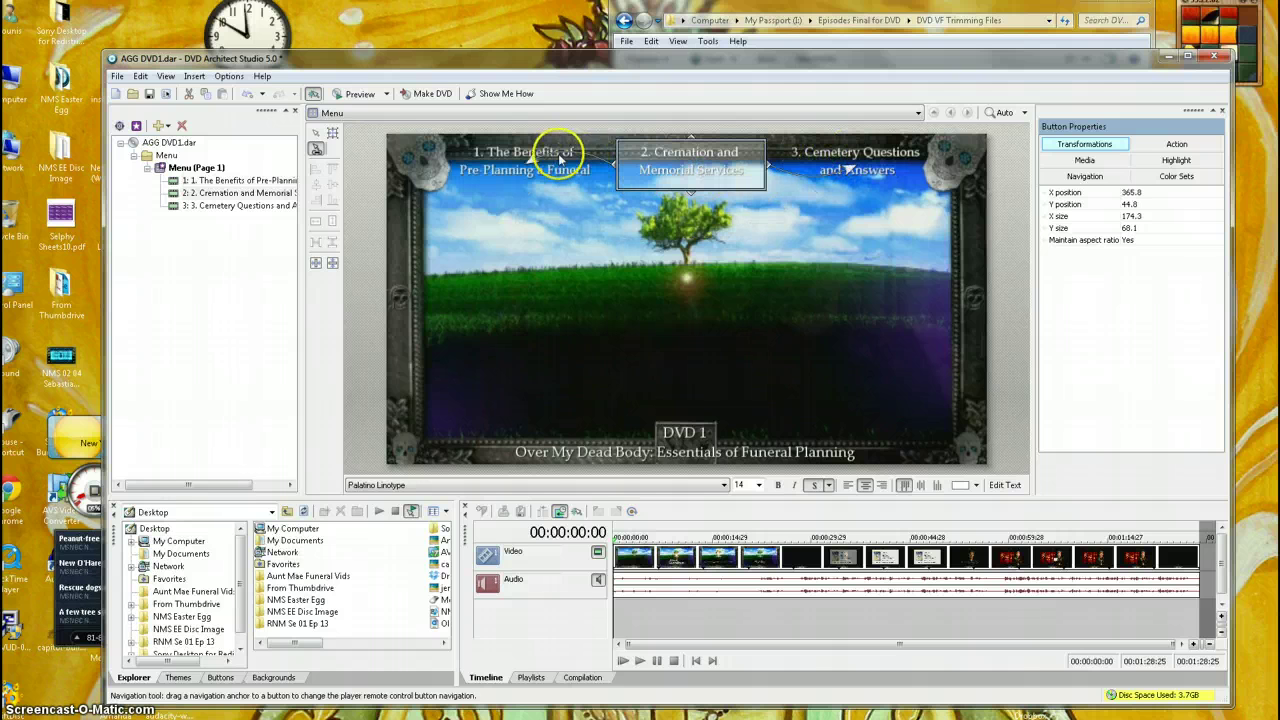
pyautogui.click(905, 155)
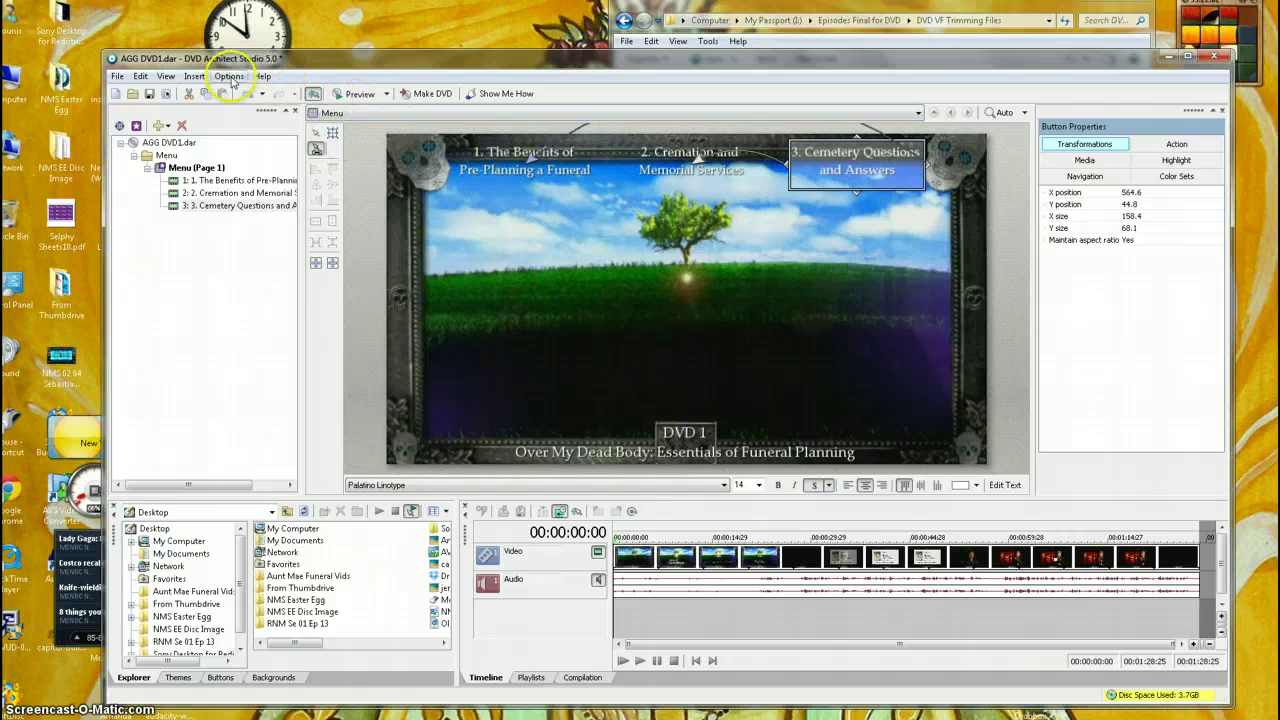
# Step: Open the Make DVD dialog offering Prepare or Burn for the project
pyautogui.click(193, 77)
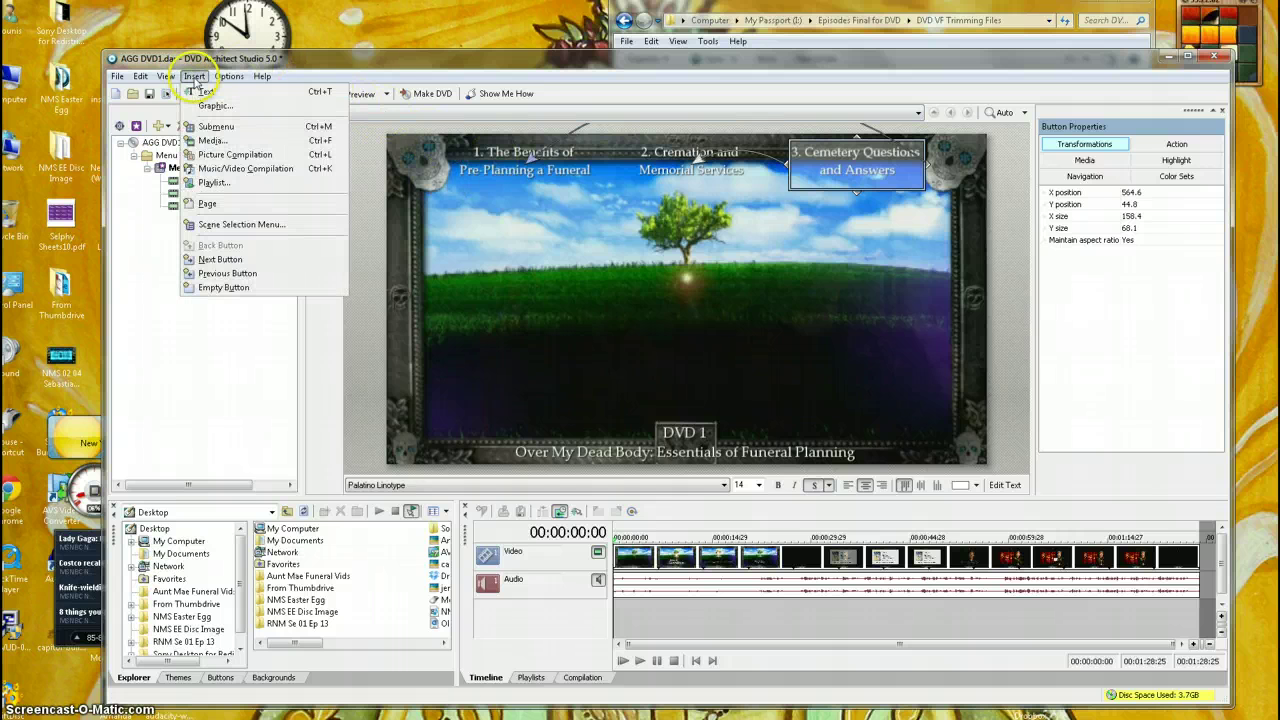
pyautogui.click(188, 77)
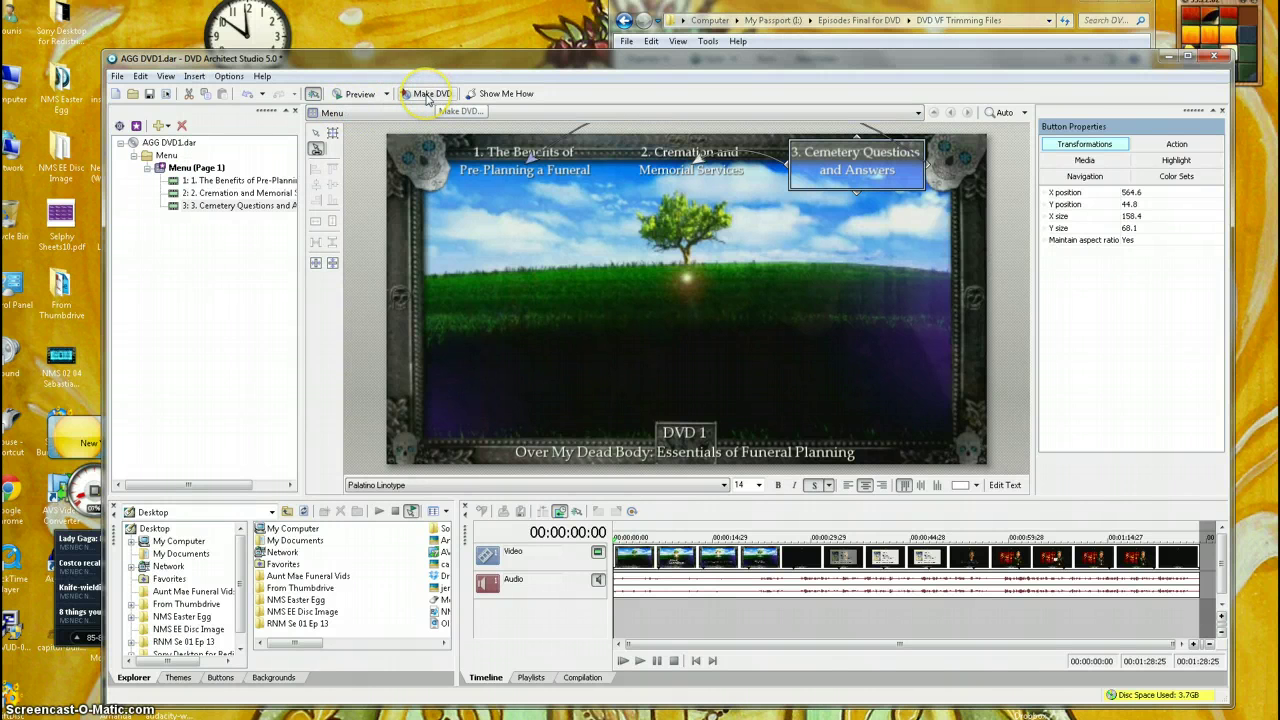
pyautogui.click(426, 95)
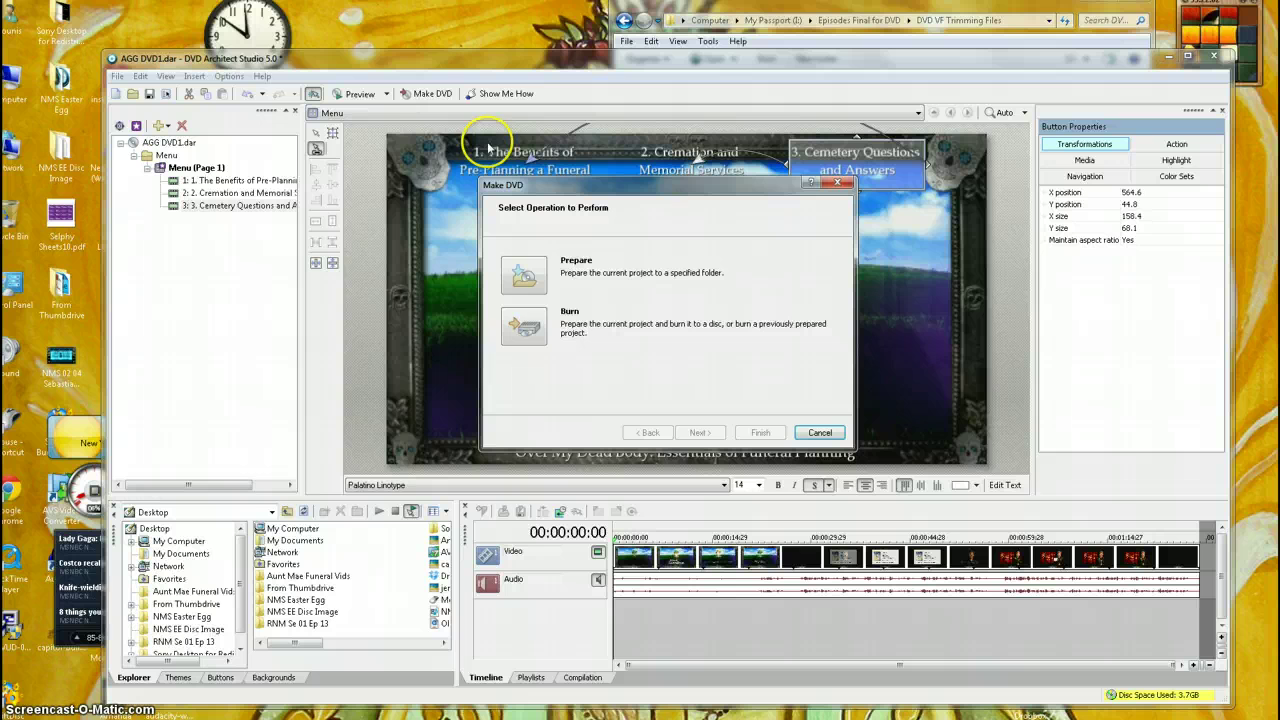